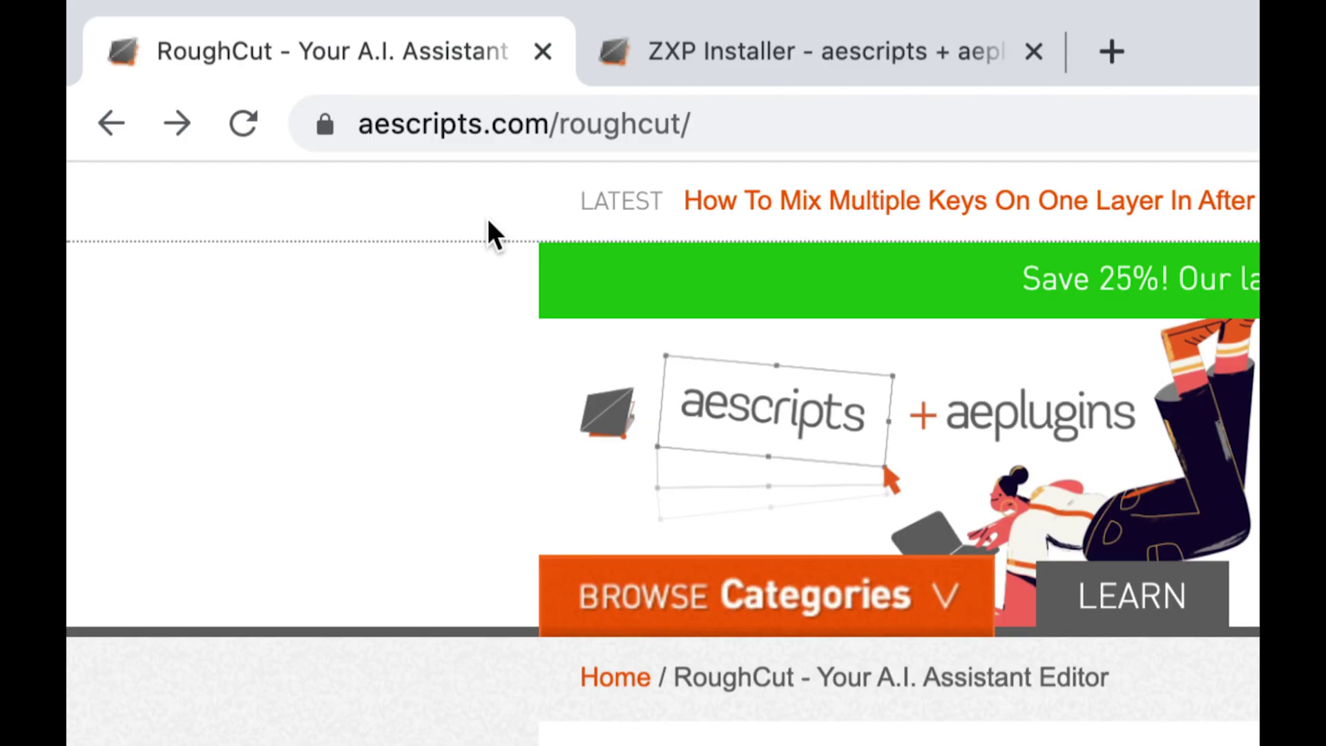
- Switch Chrome to the 'ZXP Installer - aescripts + aeplugins' tab
left_click(699, 43)
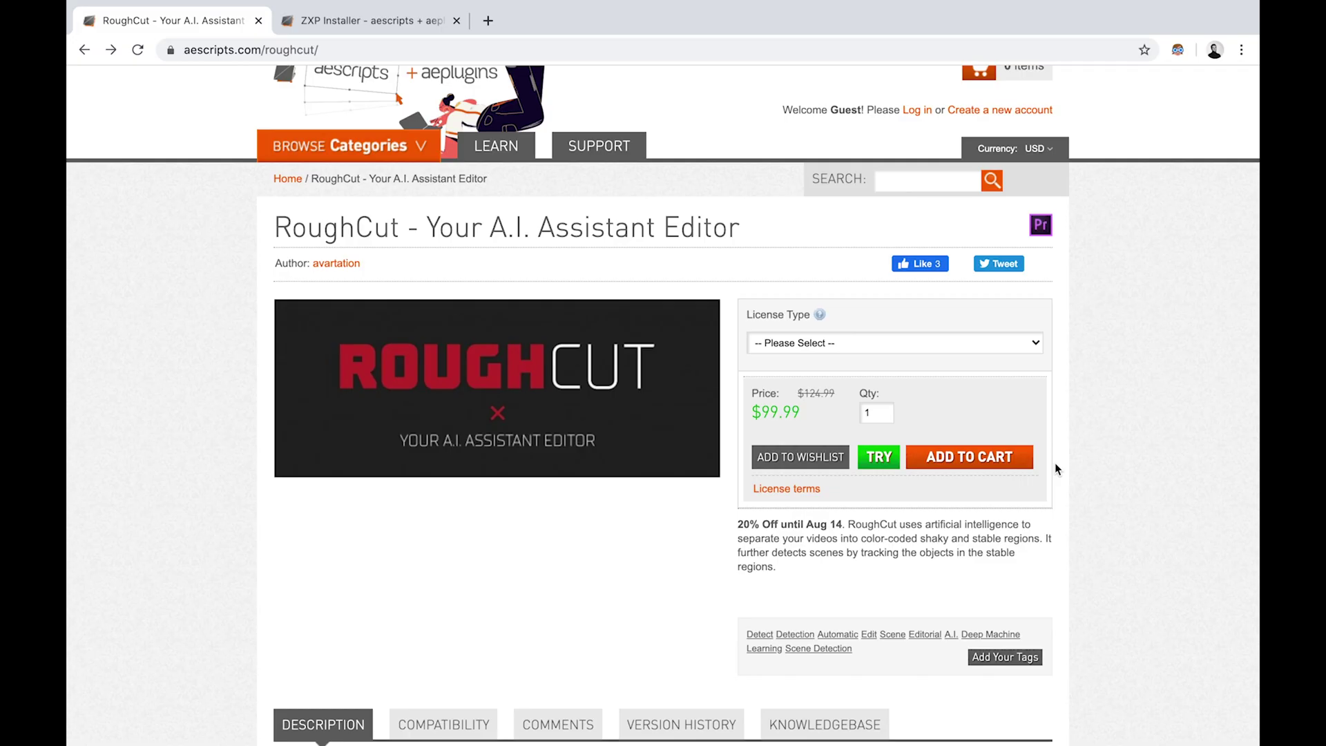
- Download the RoughCut trial zip and the Mac ZXP Installer, then reveal them on the desktop
scroll(1054, 462, "down", 2)
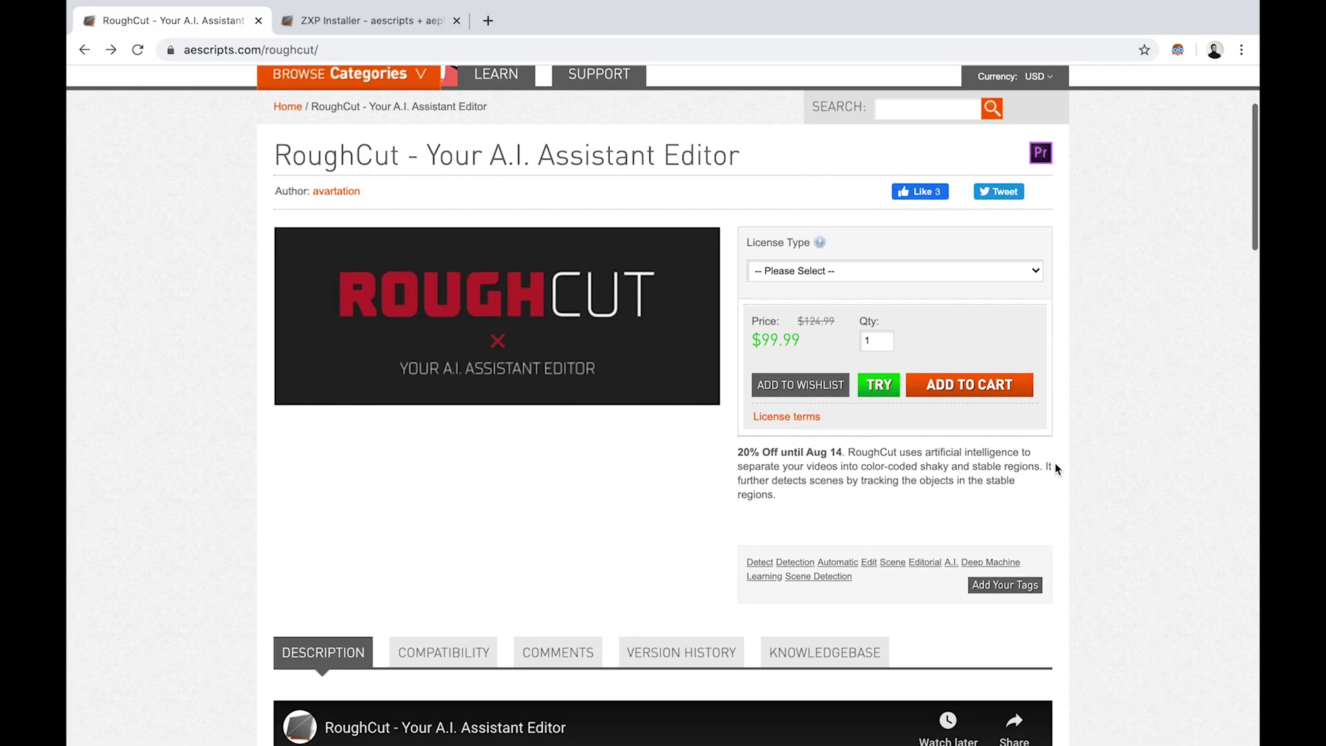
left_click(881, 387)
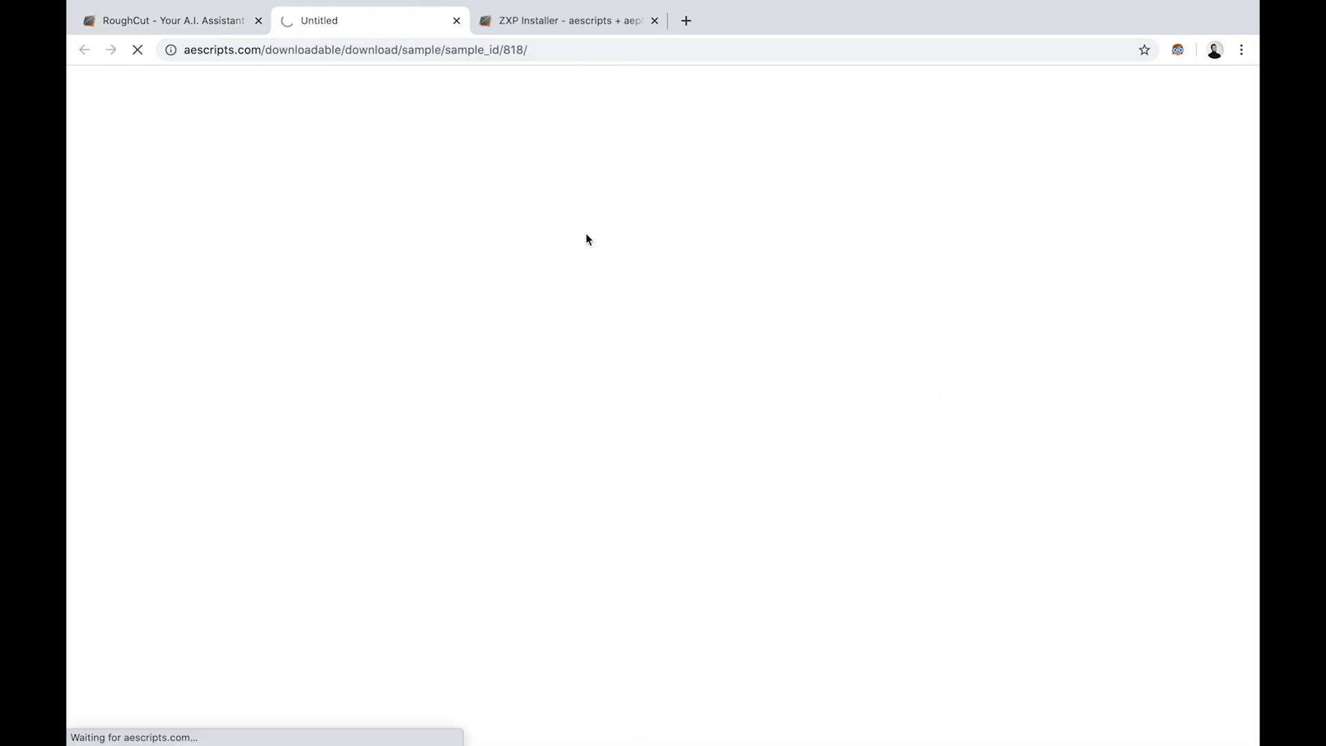
scroll(620, 487, "down", 3)
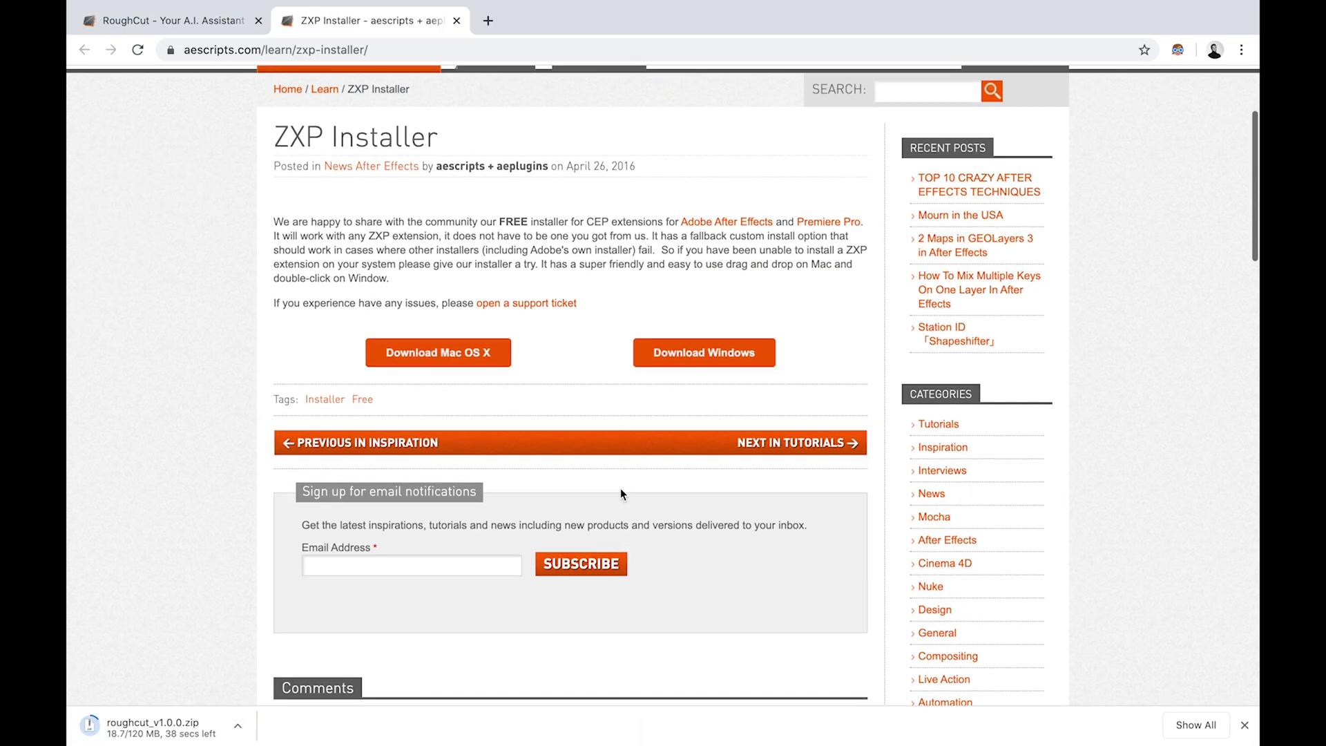
scroll(620, 488, "up", 1)
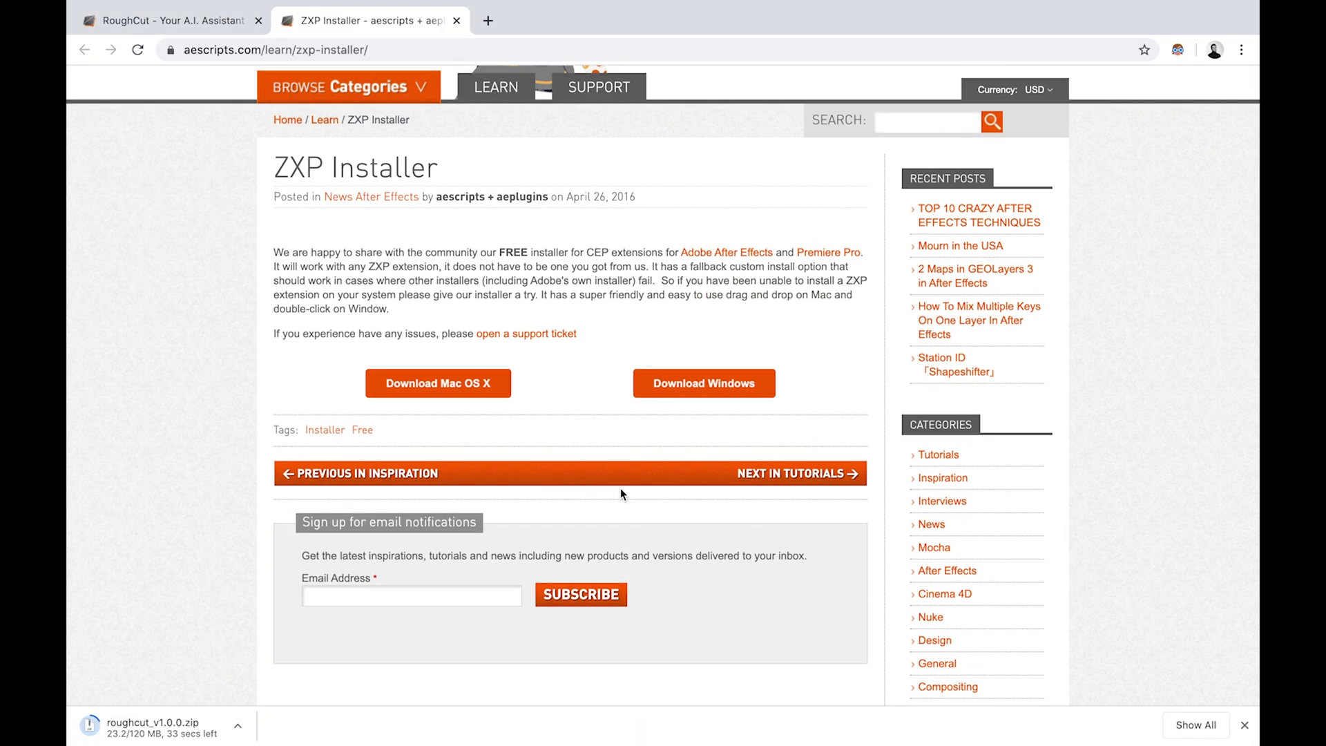
left_click(437, 384)
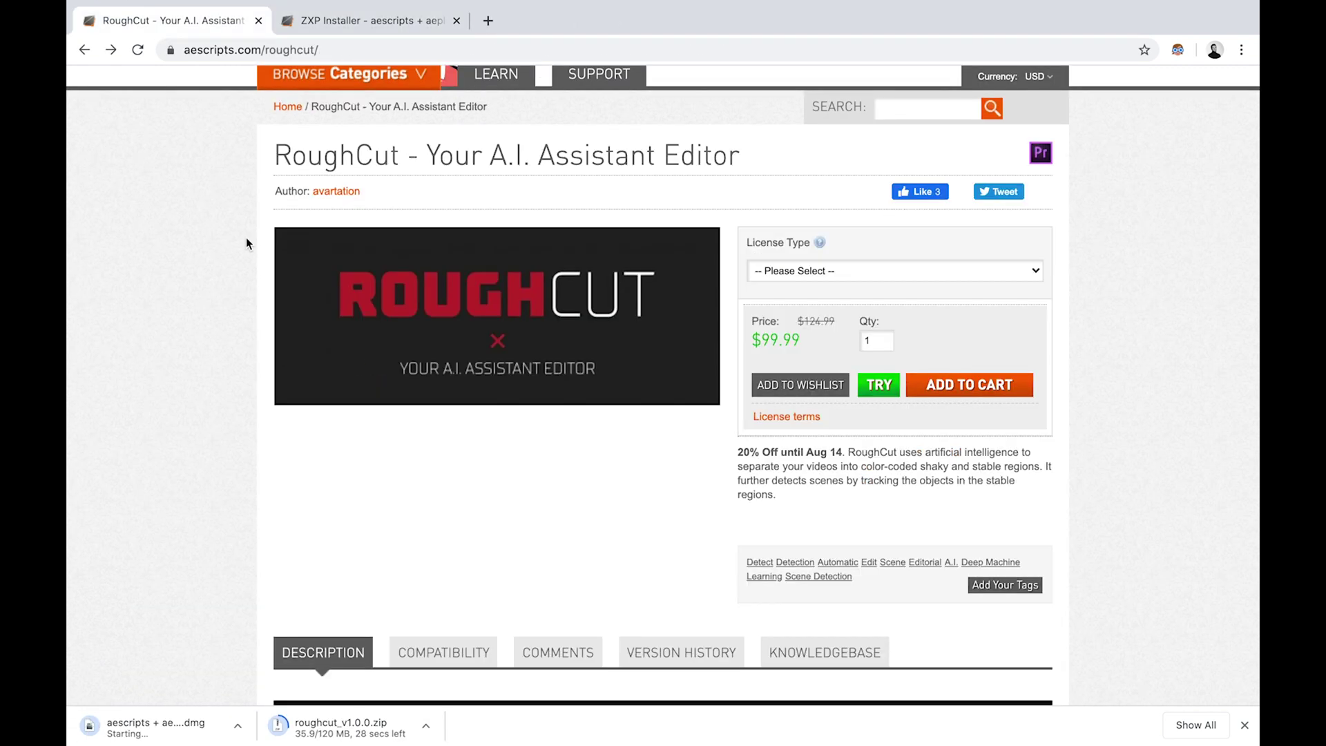
key("F11")
- Mount the ZXP Installer disk image, close its window and eject the volume
left_click_drag(431, 172, 606, 453)
left_click(520, 363)
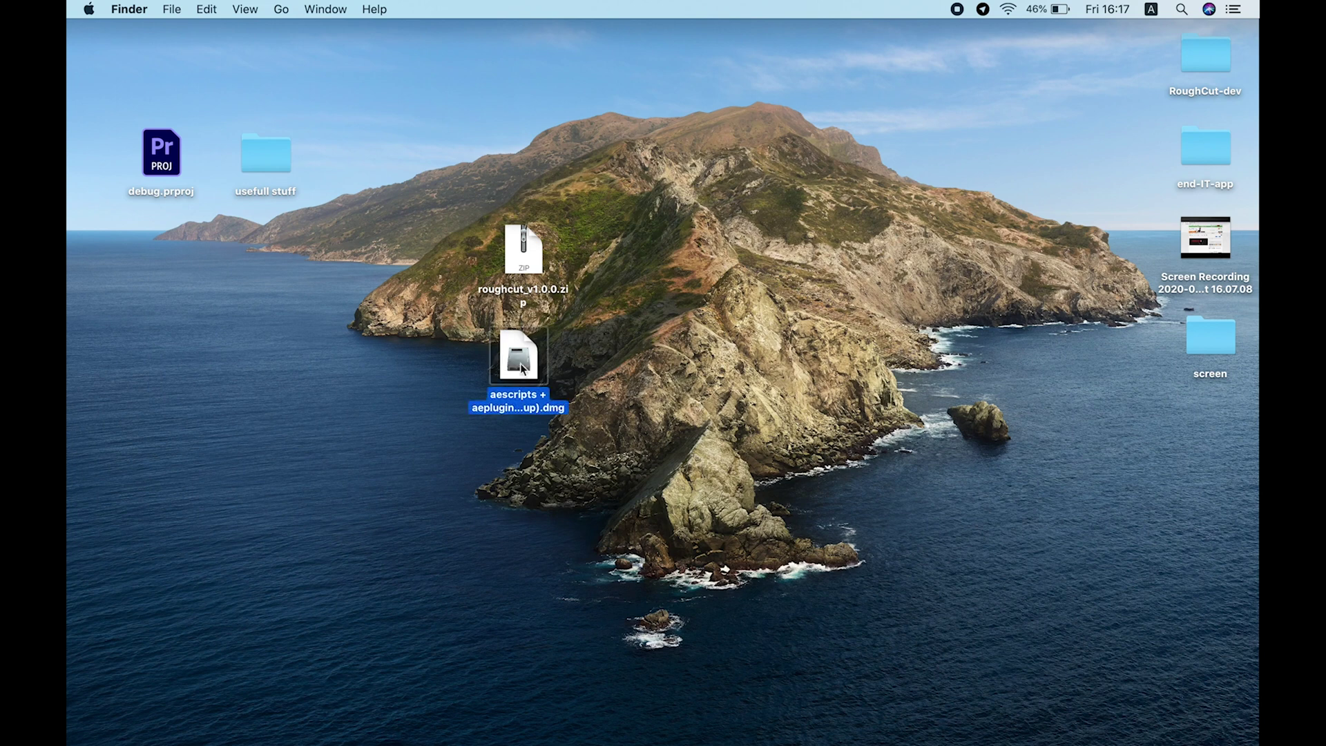
double_click(520, 363)
left_click(160, 434)
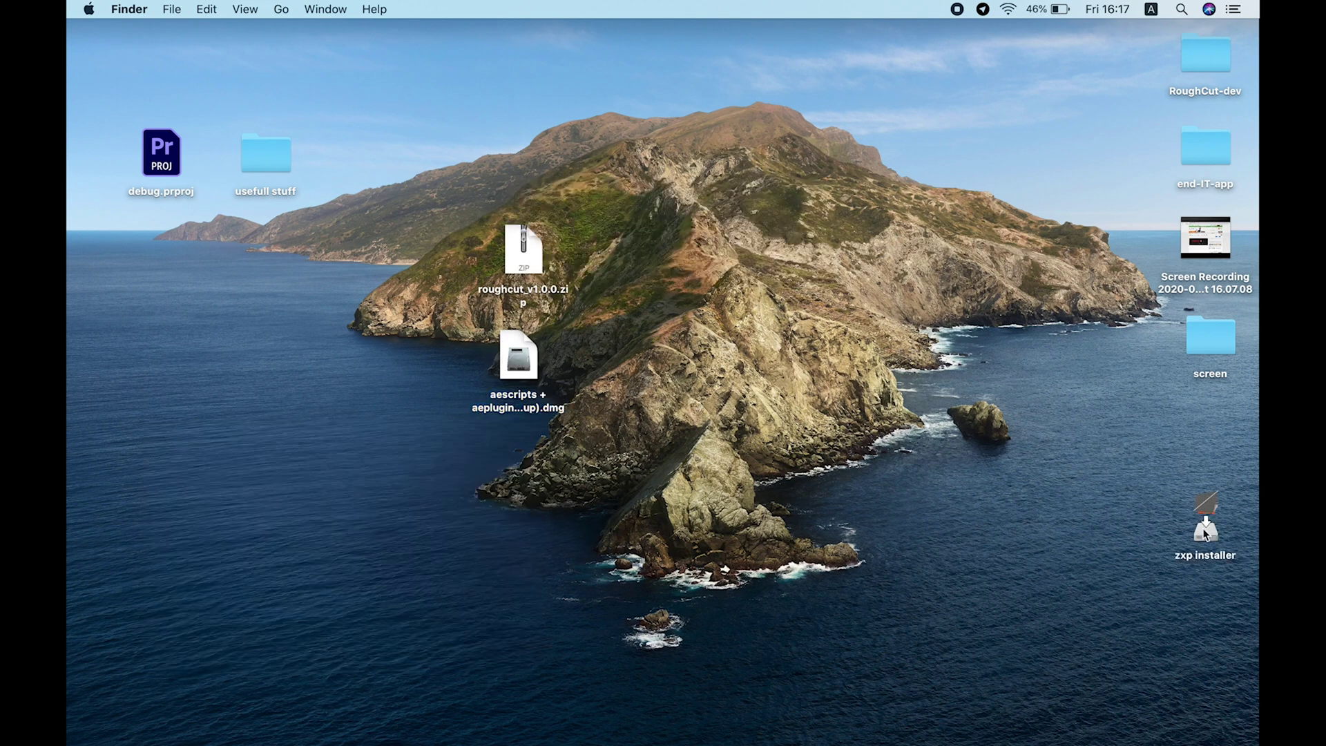
right_click(1203, 528)
left_click(1019, 453)
- Unzip roughcut_v1.0.0.zip, open the RoughCut_v1.0.0 folder and read the user's manual PDF
double_click(522, 249)
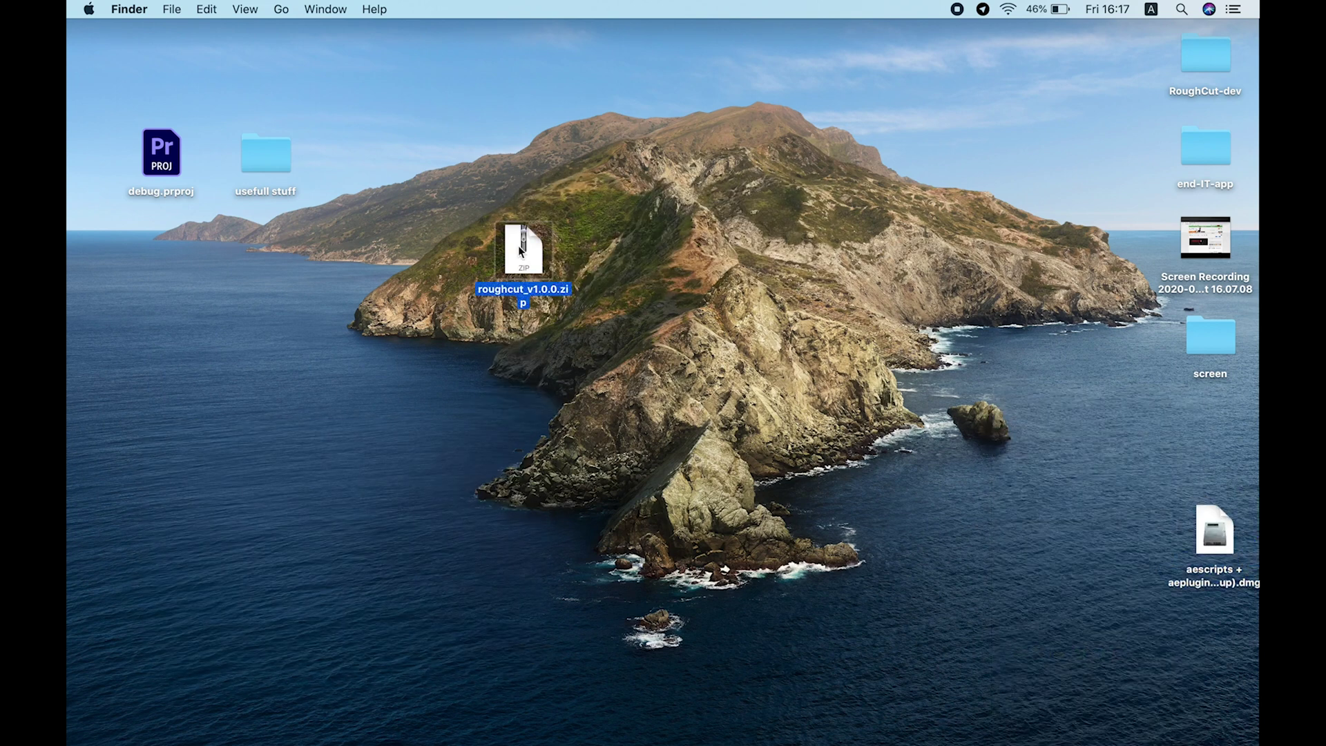
left_click_drag(533, 232, 553, 126)
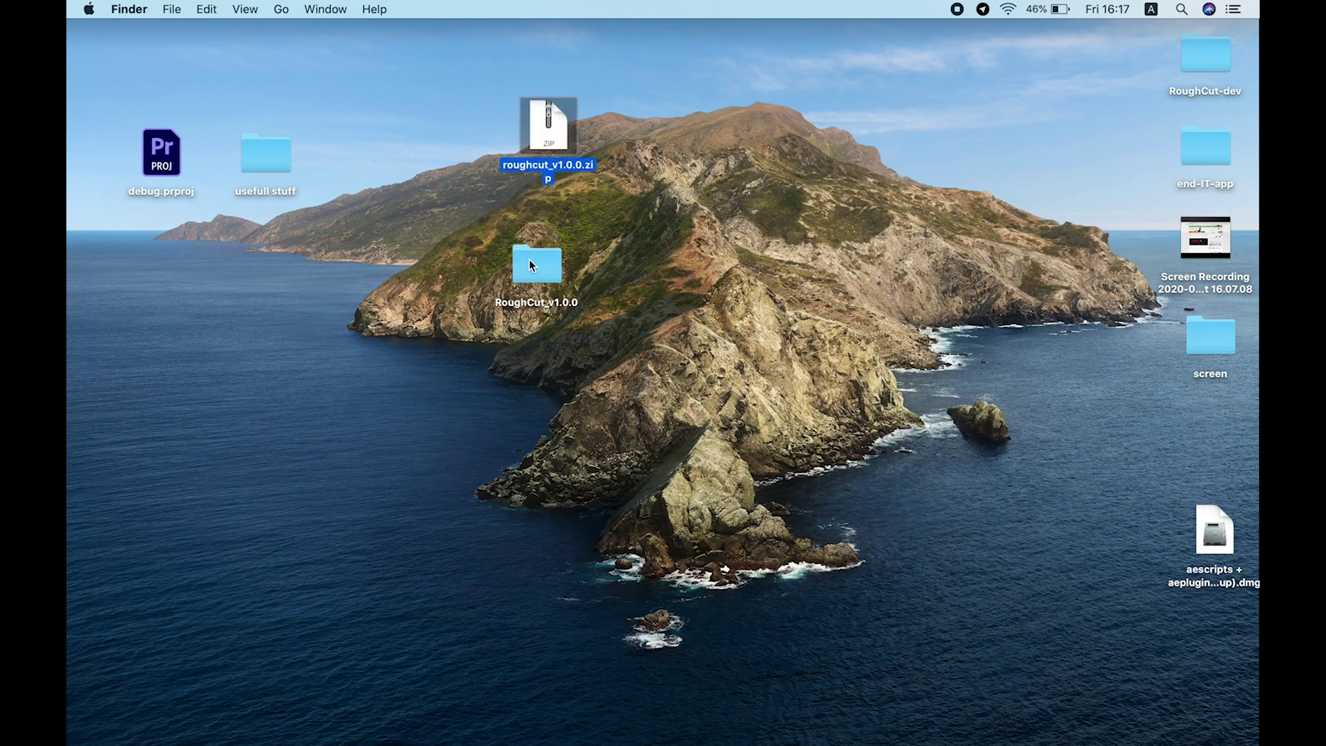
double_click(529, 261)
double_click(536, 184)
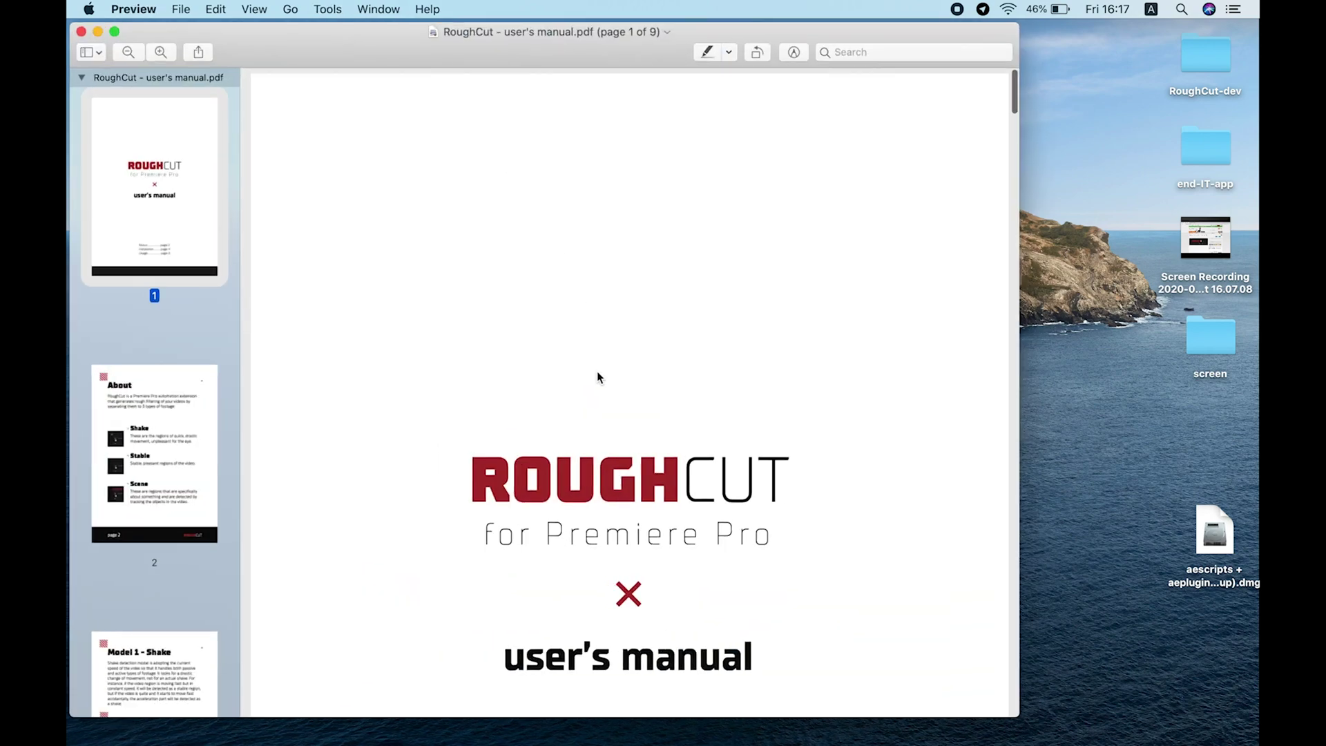
scroll(598, 375, "down", 15)
scroll(611, 426, "down", 20)
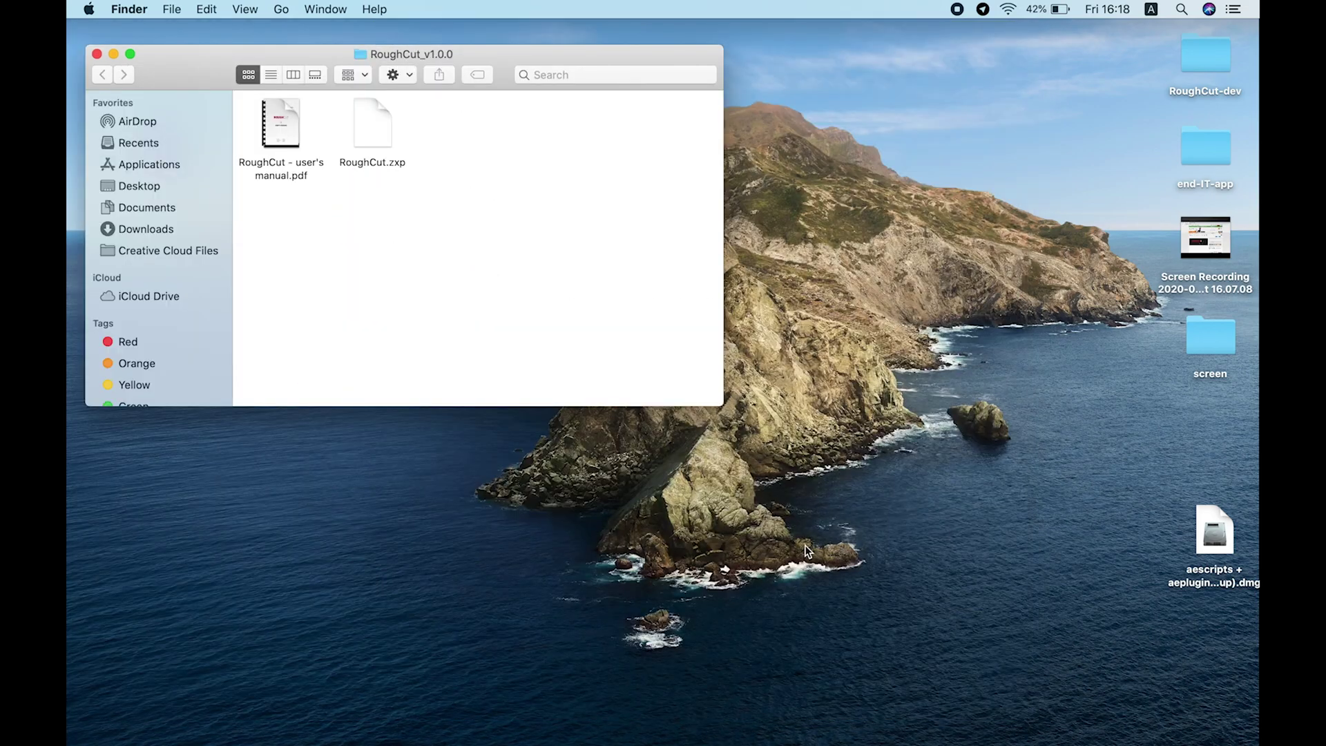
- Launch ZXP Installer from the app grid, allowing it to open with the administrator password
key("F4")
left_click(1107, 567)
left_click(808, 274)
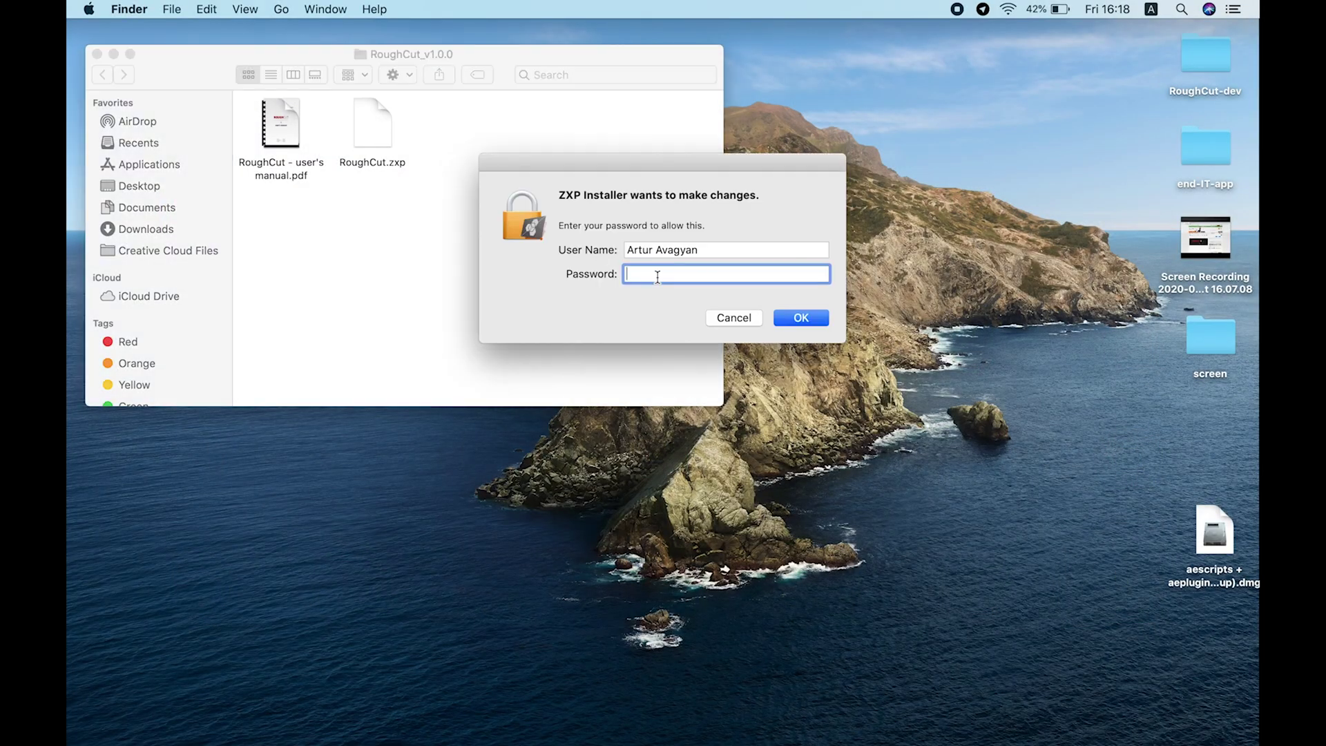
key("Return")
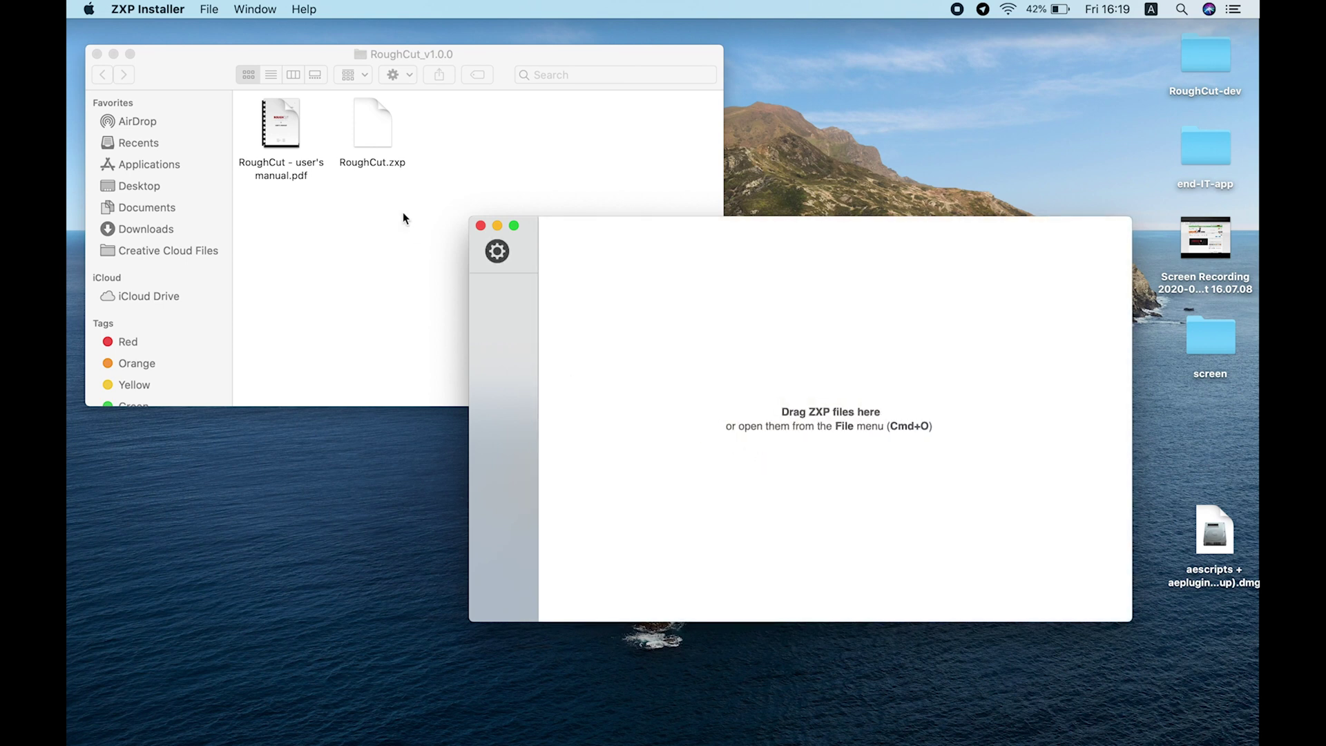
- Drag RoughCut.zxp into ZXP Installer, confirm, and enter the password to install version 1.0.0
left_click(363, 124)
left_click_drag(363, 119, 882, 452)
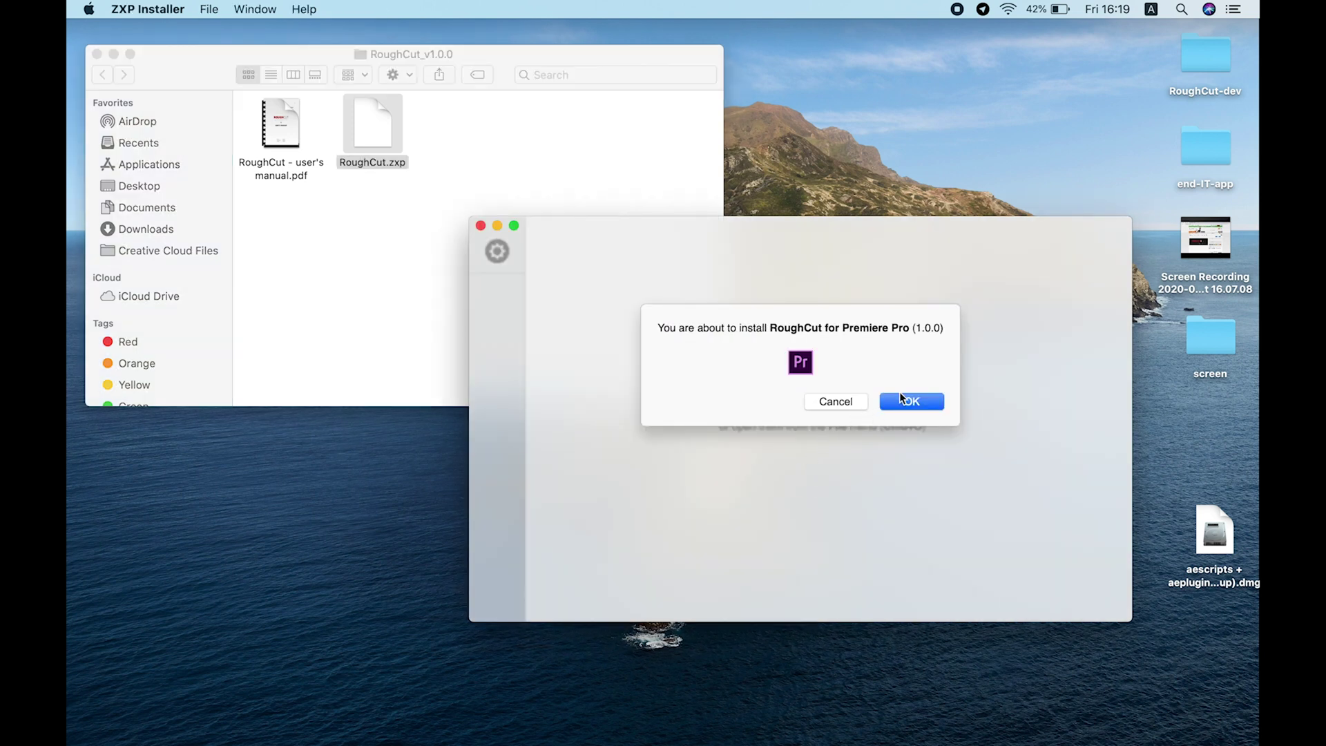
left_click(900, 398)
type("••••••••••••")
key("Return")
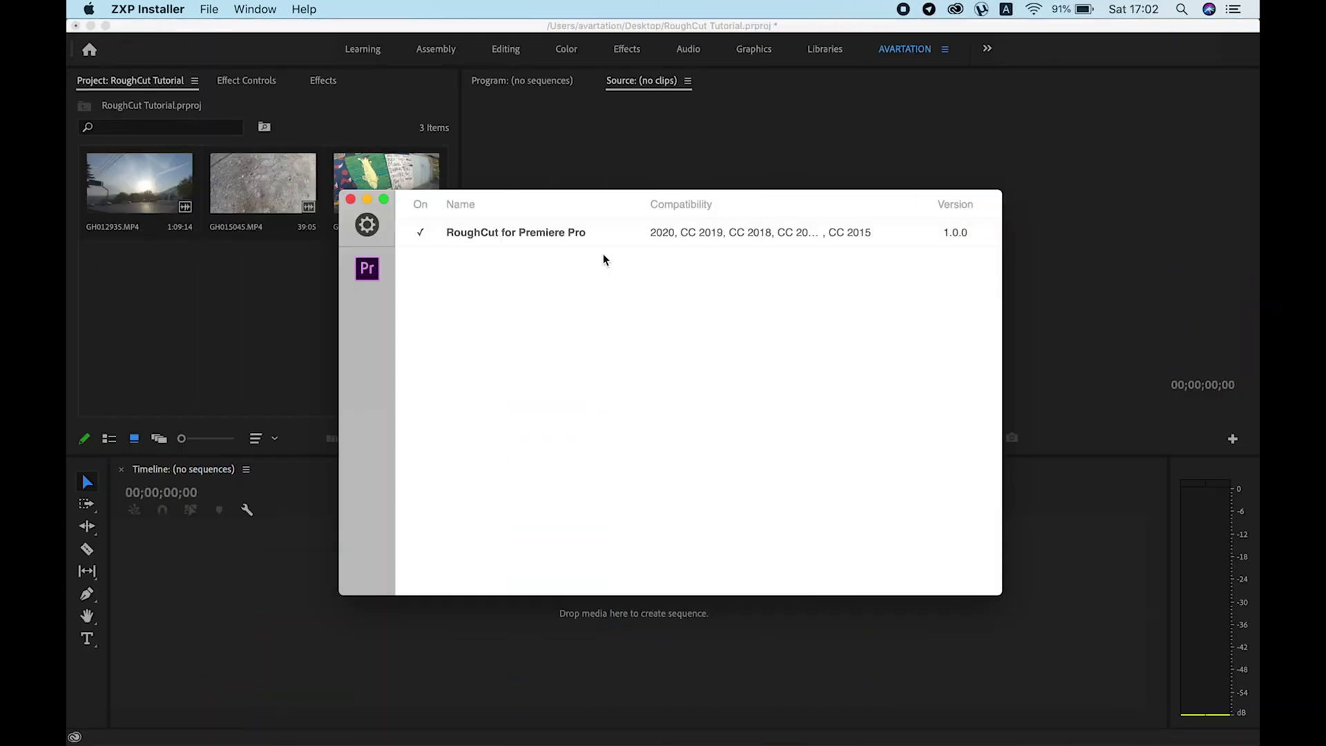
mouse_move(598, 237)
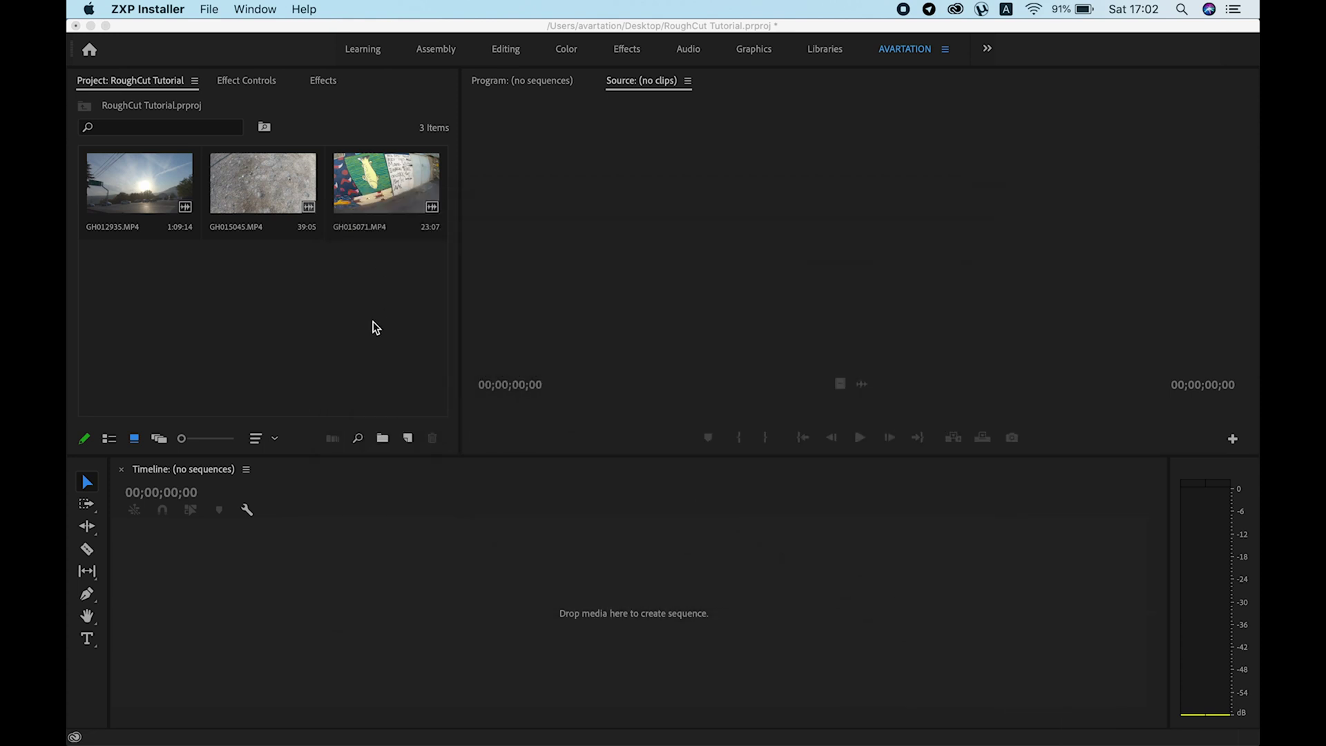
- In Premiere Pro, open Window > Extensions > RoughCut for Premiere Pro and allow it to run
left_click(373, 325)
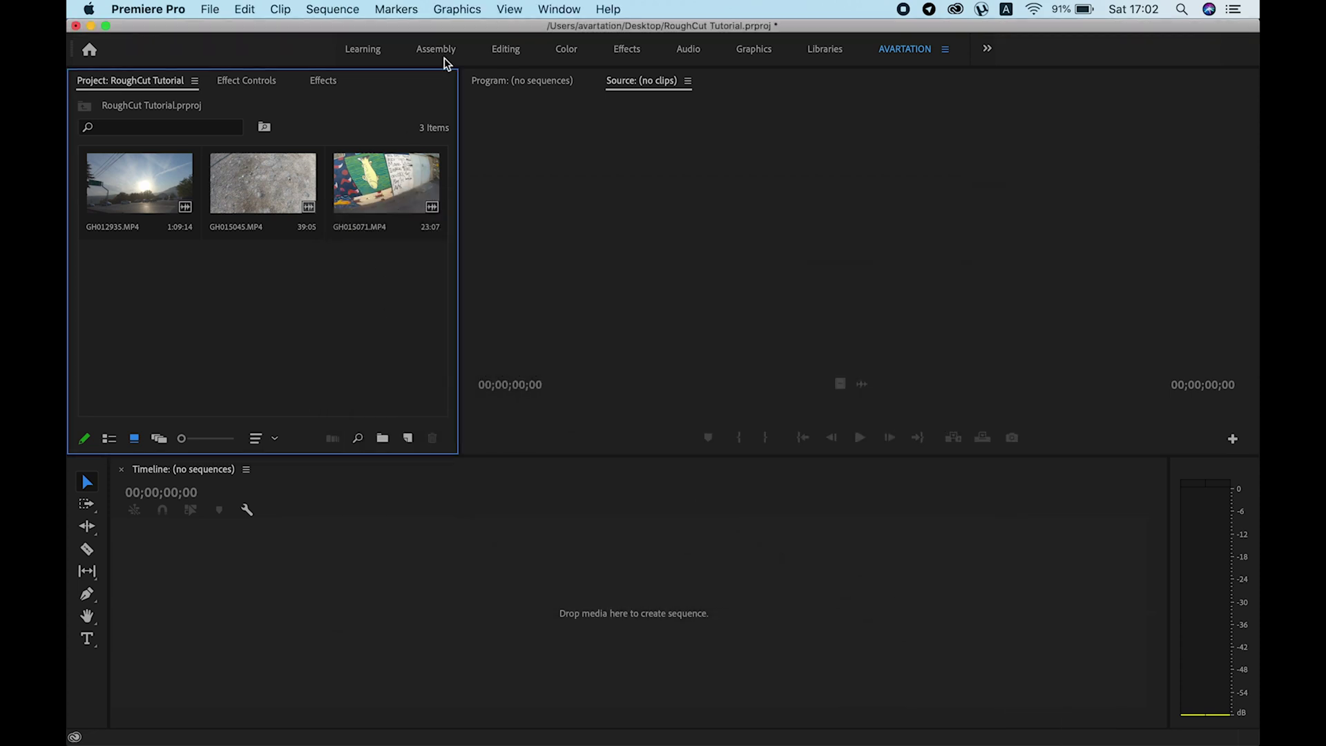
left_click(555, 11)
mouse_move(706, 78)
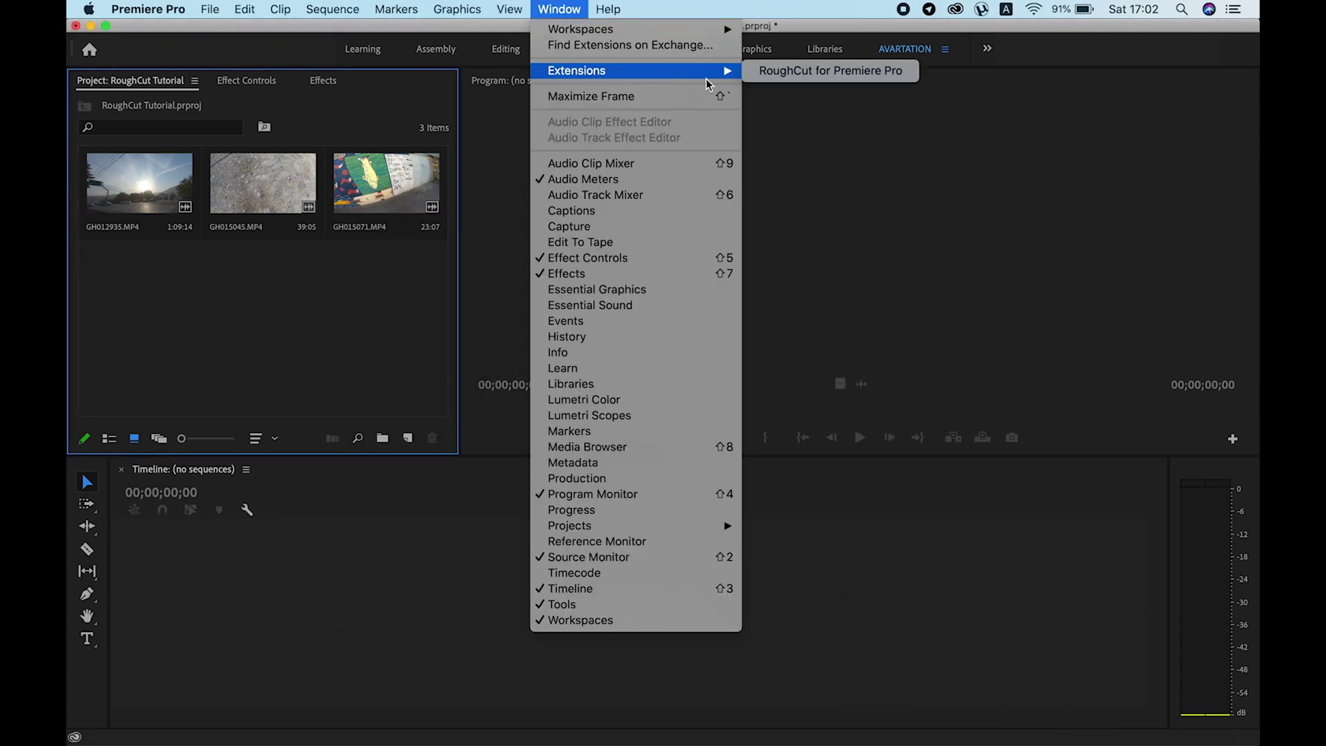
left_click(792, 74)
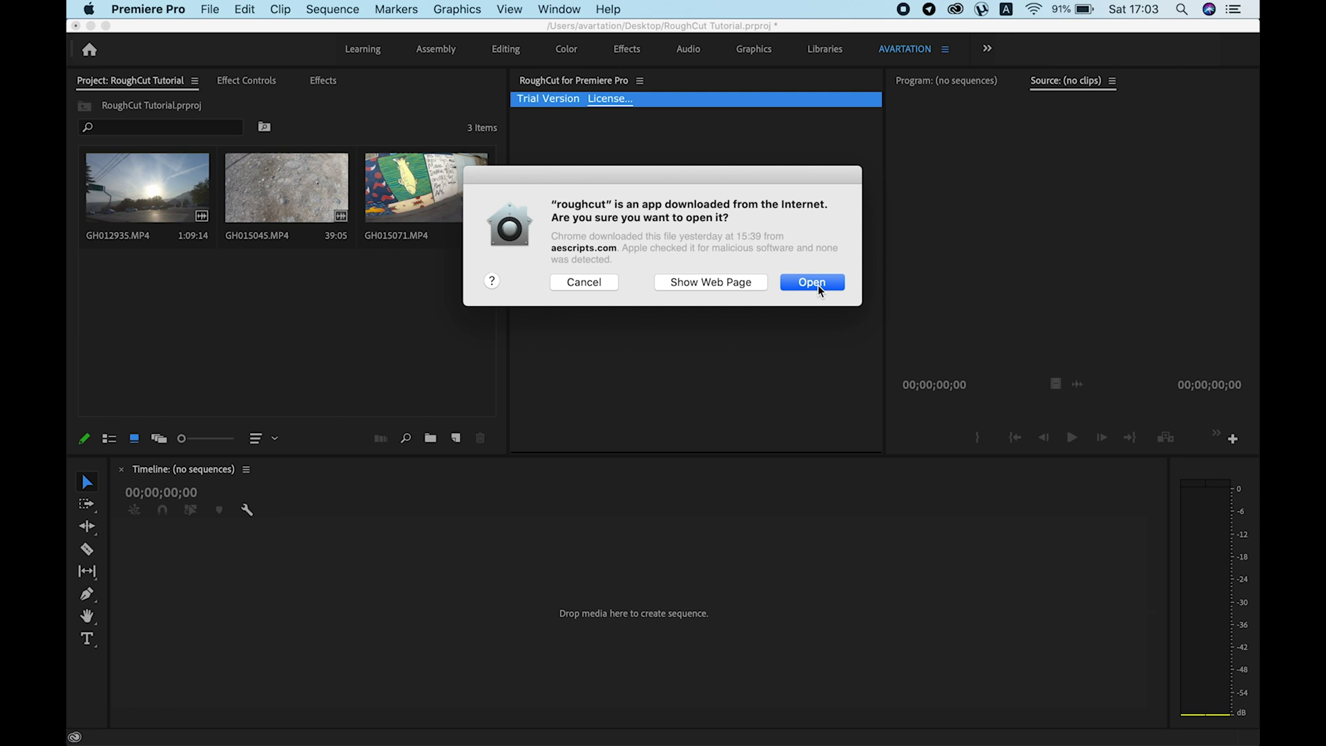
left_click(820, 288)
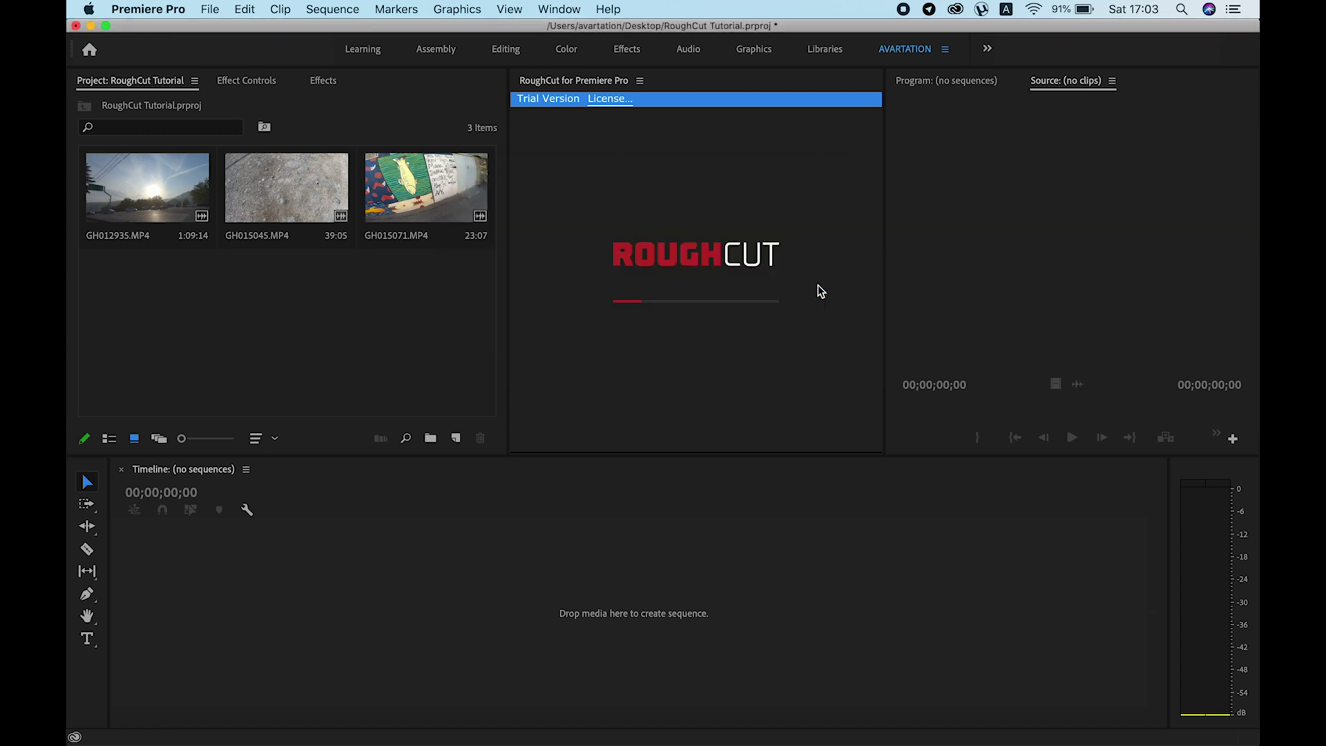
- Enlarge the RoughCut panel by dragging the dividers, then show its Insert page
left_click_drag(509, 452, 445, 468)
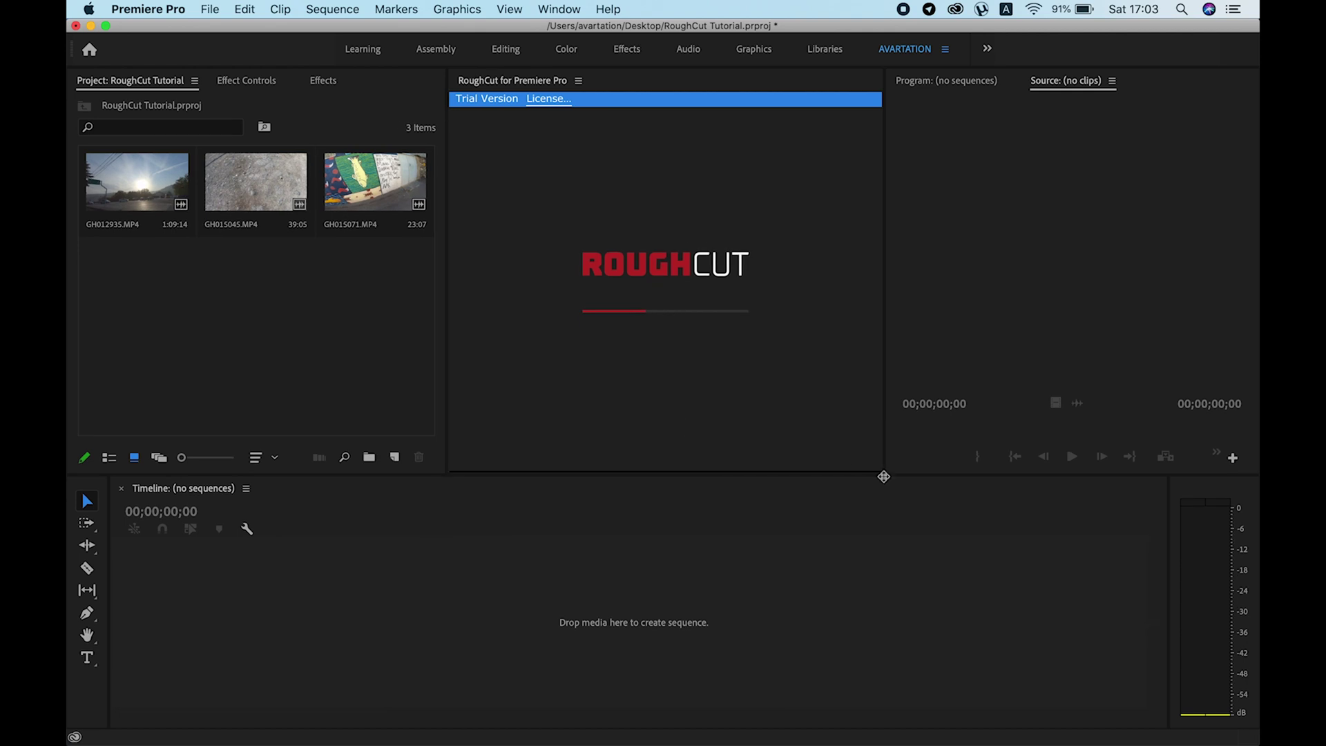
left_click_drag(882, 468, 794, 470)
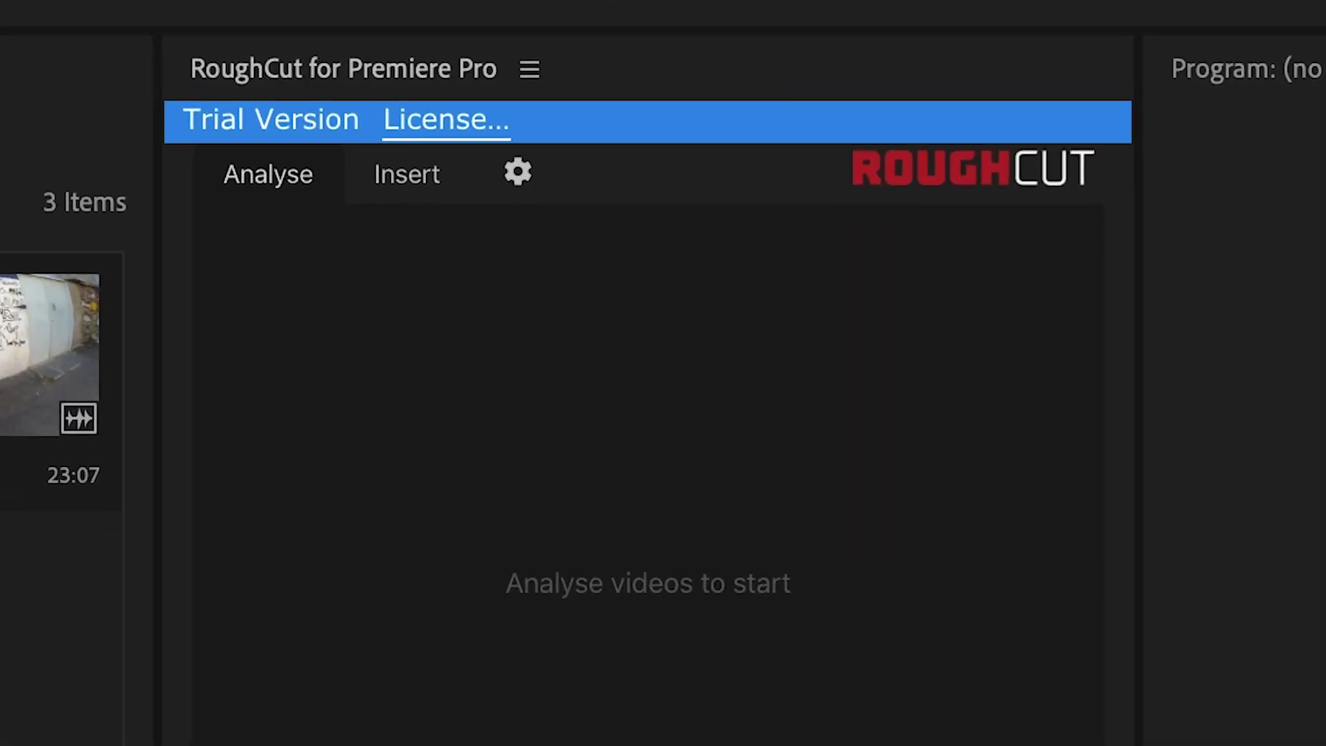
left_click(282, 218)
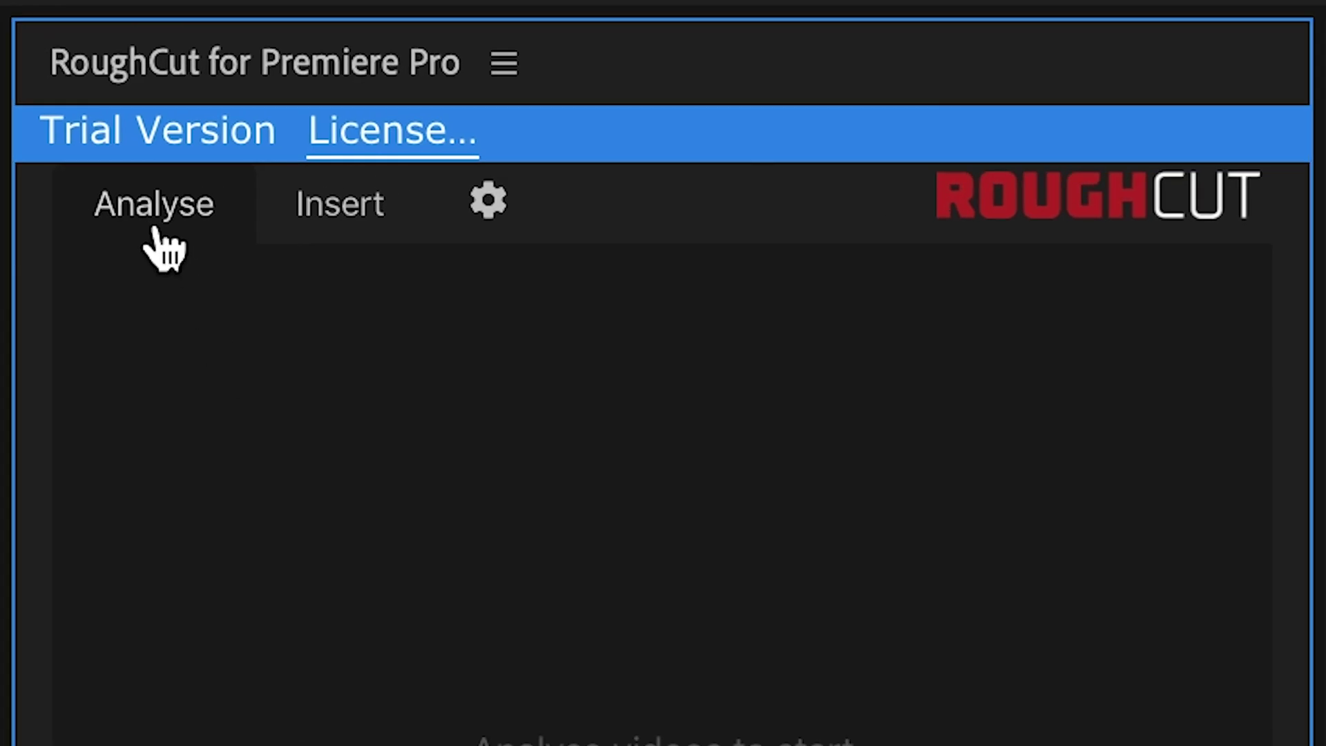
left_click(317, 227)
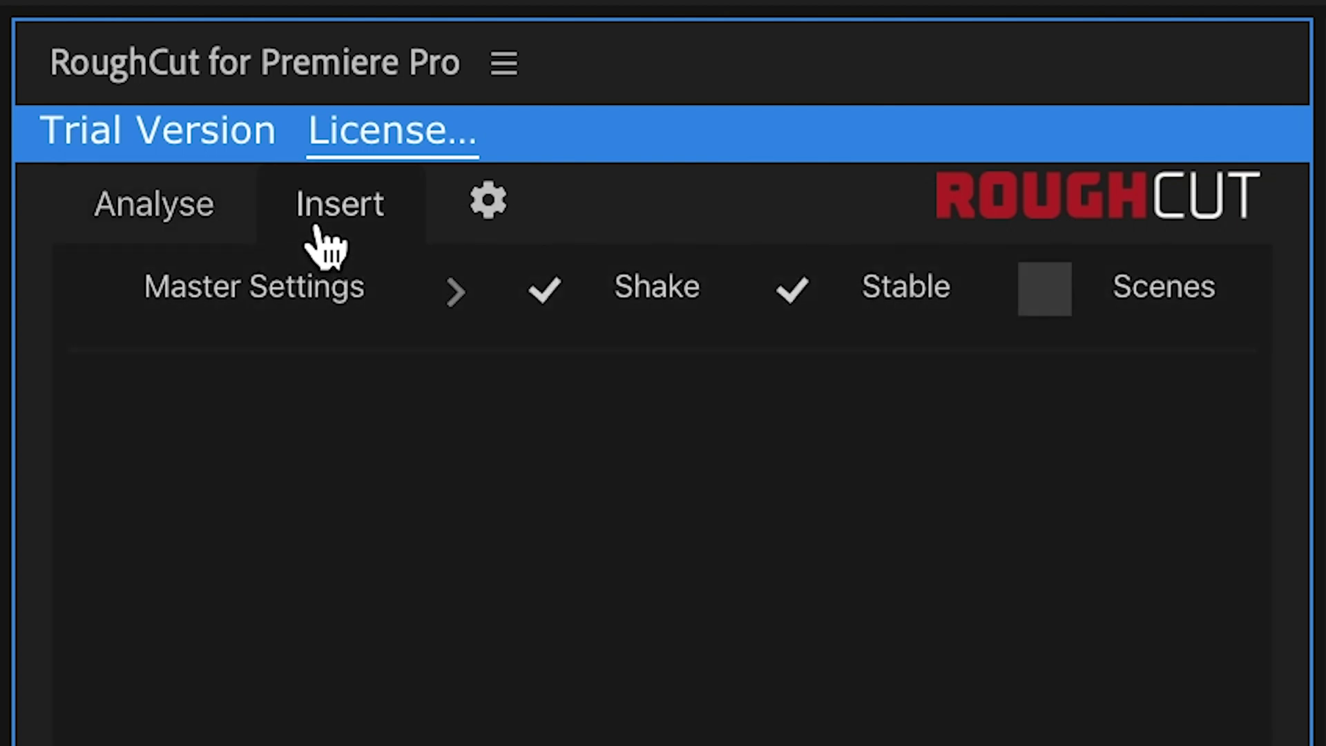
- Review RoughCut's settings, keeping the cache folder and the Rose shake colour unchanged
left_click(489, 223)
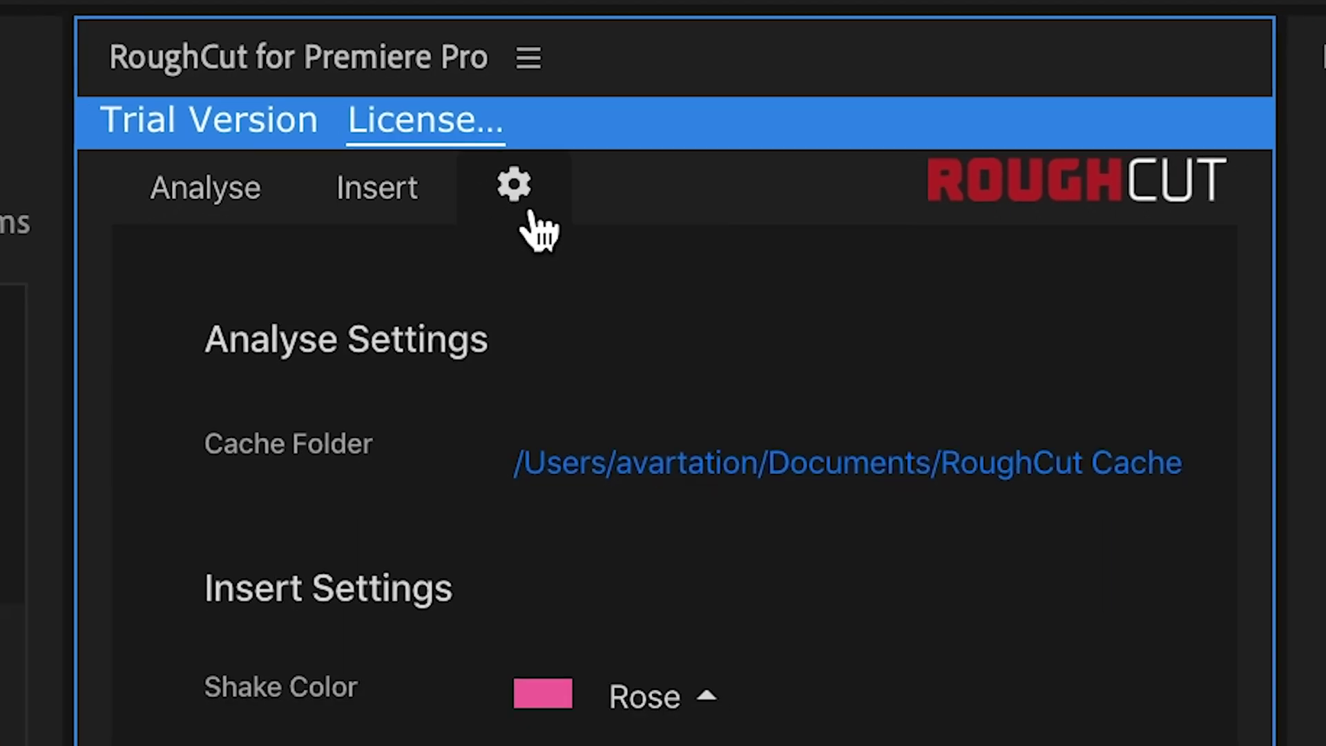
left_click(804, 466)
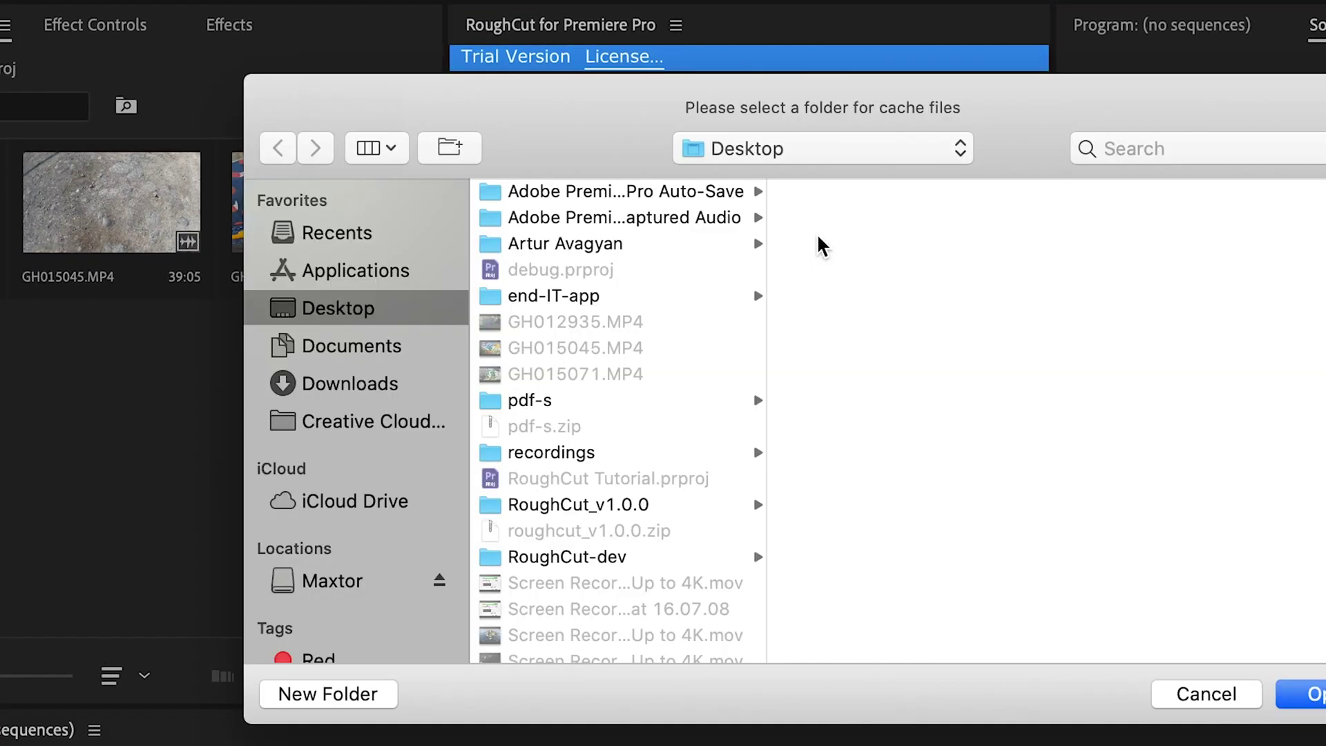
key("Escape")
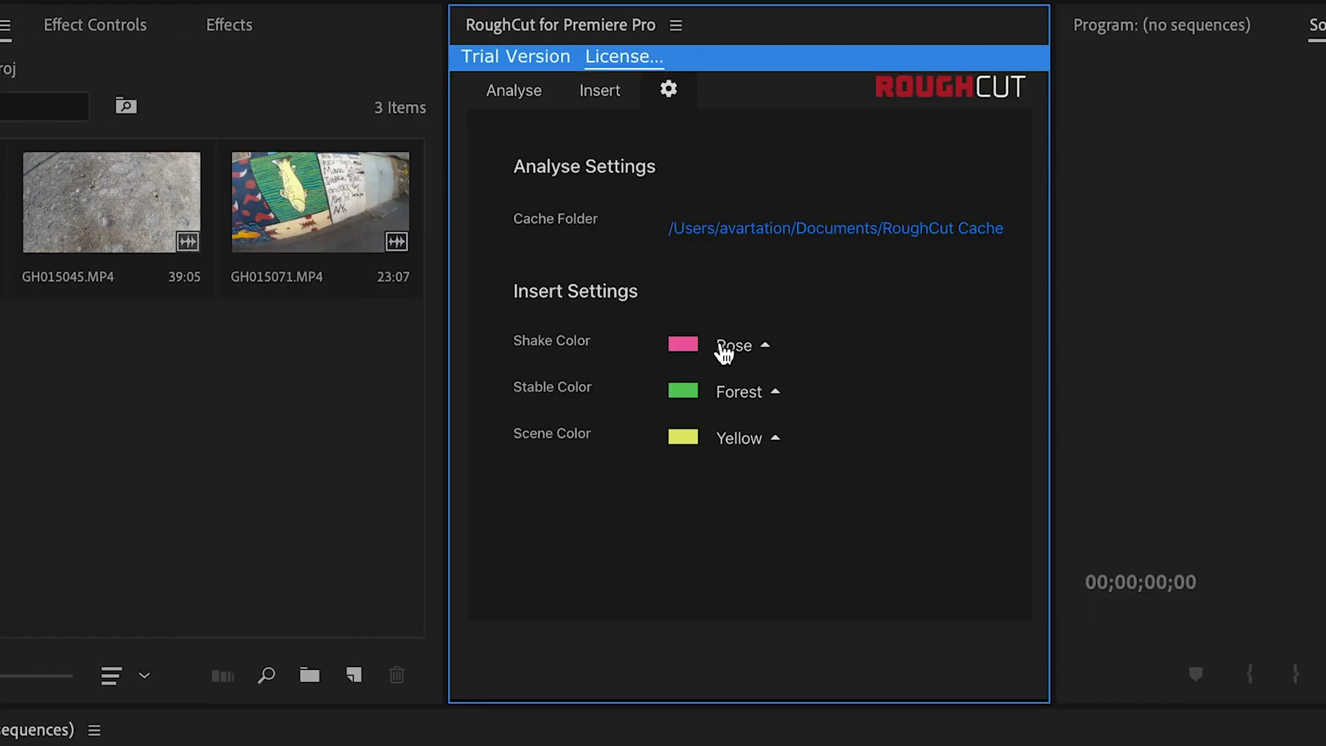
left_click(721, 348)
scroll(787, 541, "down", 5)
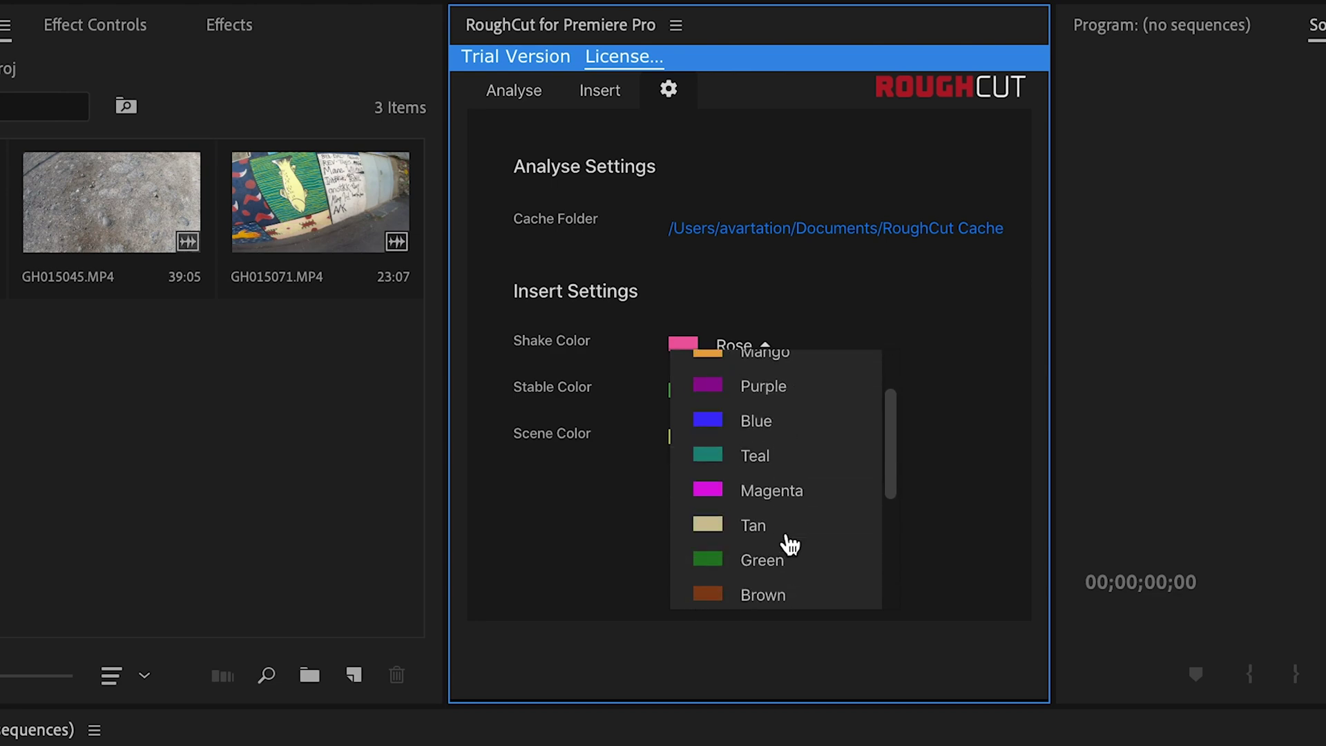
scroll(787, 541, "up", 5)
left_click(979, 517)
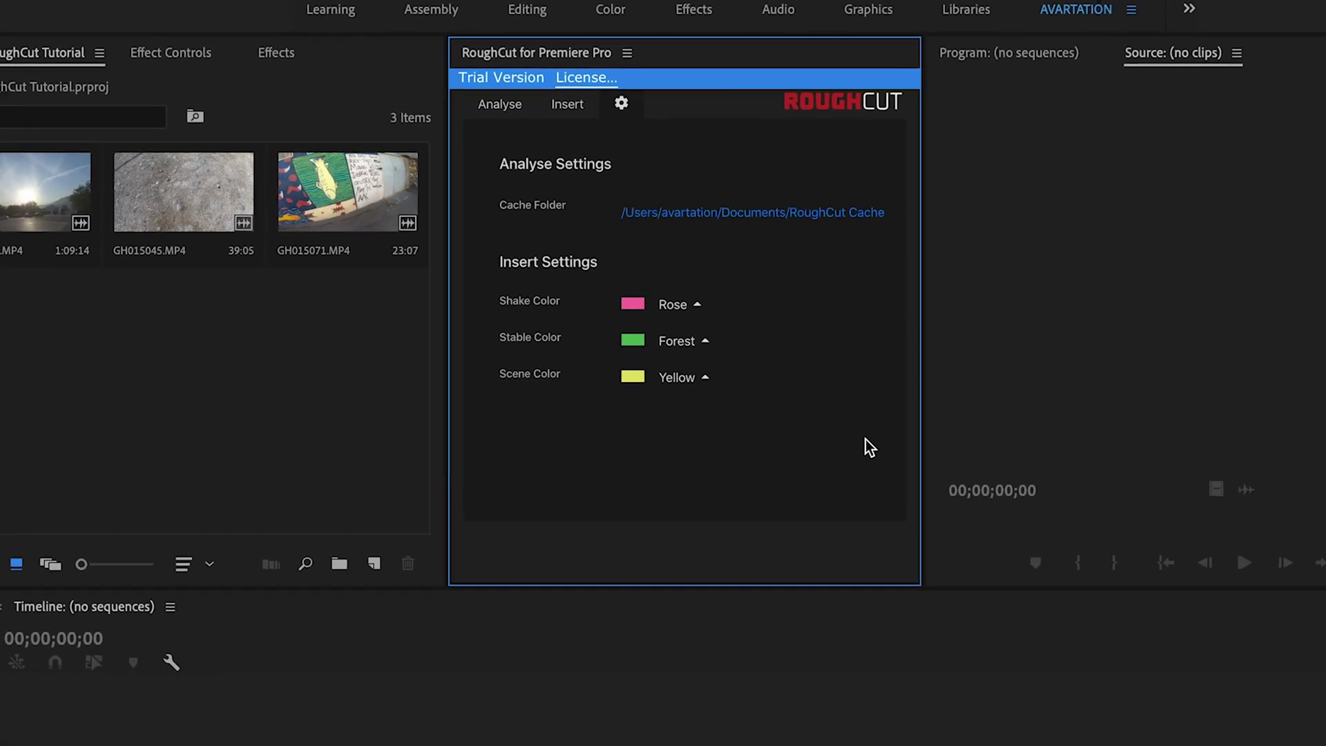
- Select the three project clips and analyse them in RoughCut, allowing Desktop access
left_click(496, 126)
left_click(302, 320)
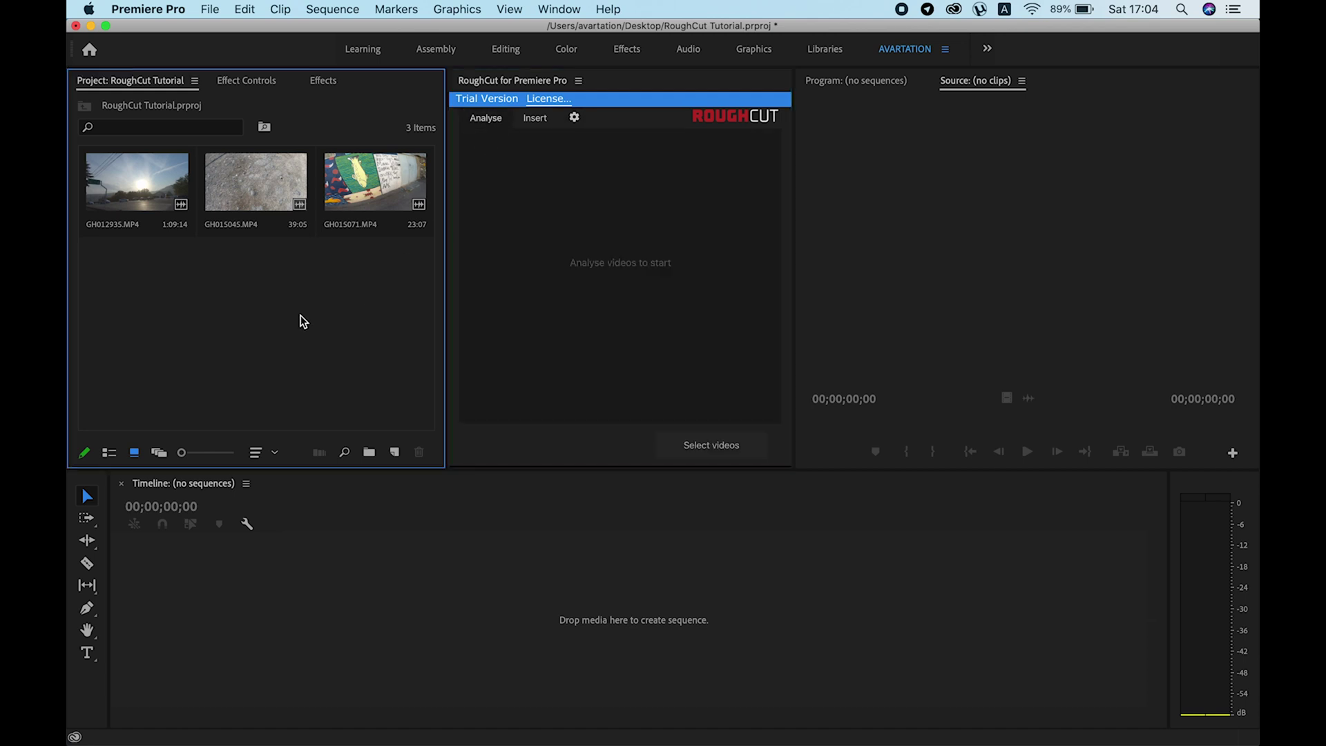
left_click_drag(136, 262, 387, 200)
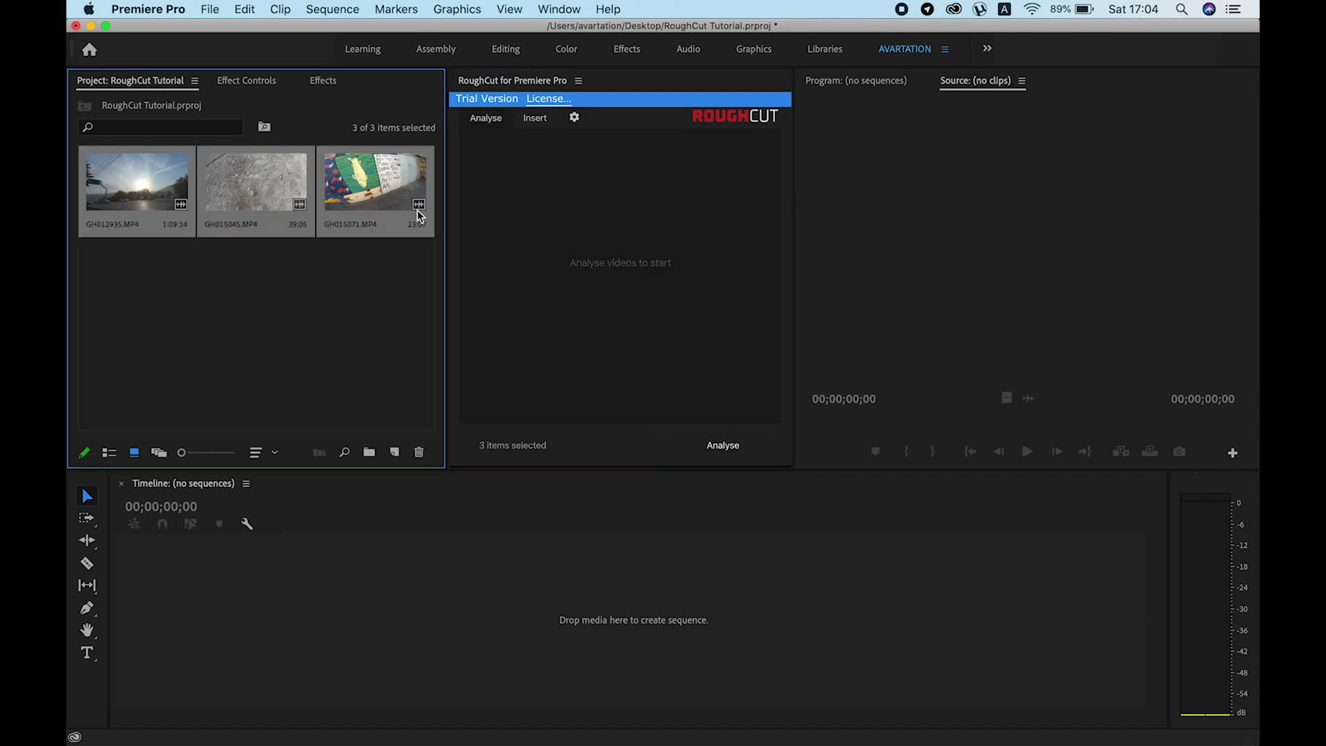
left_click(737, 445)
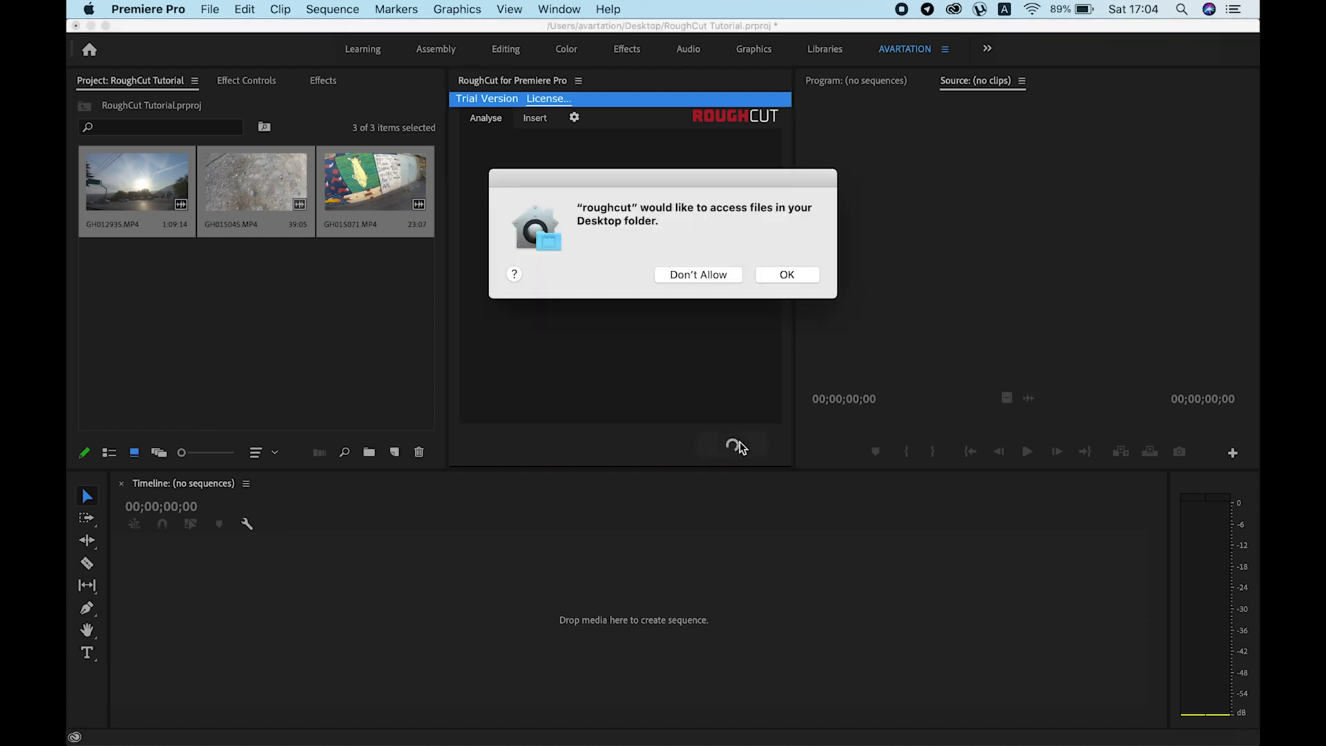
left_click(800, 276)
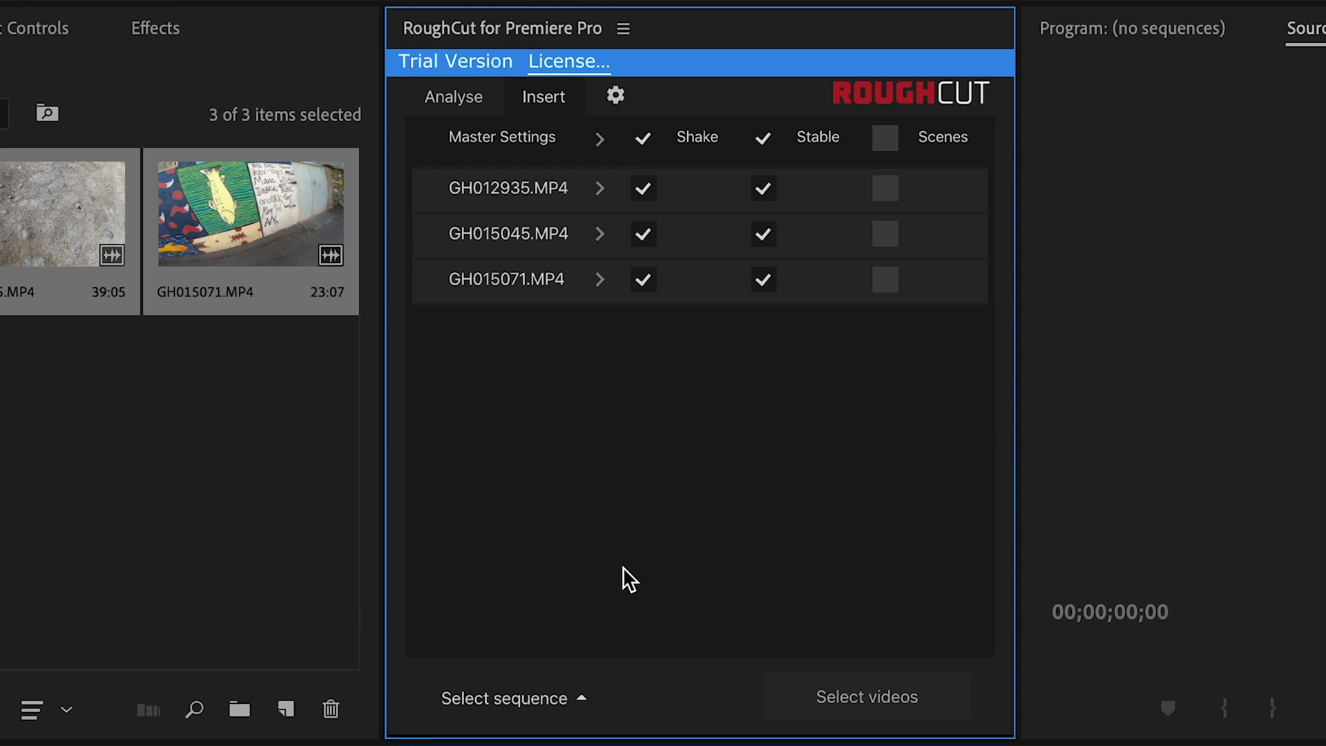
- Set the master Shake minimum duration to 0.0 s and pick GH012935.MP4 for inserting
left_click(598, 189)
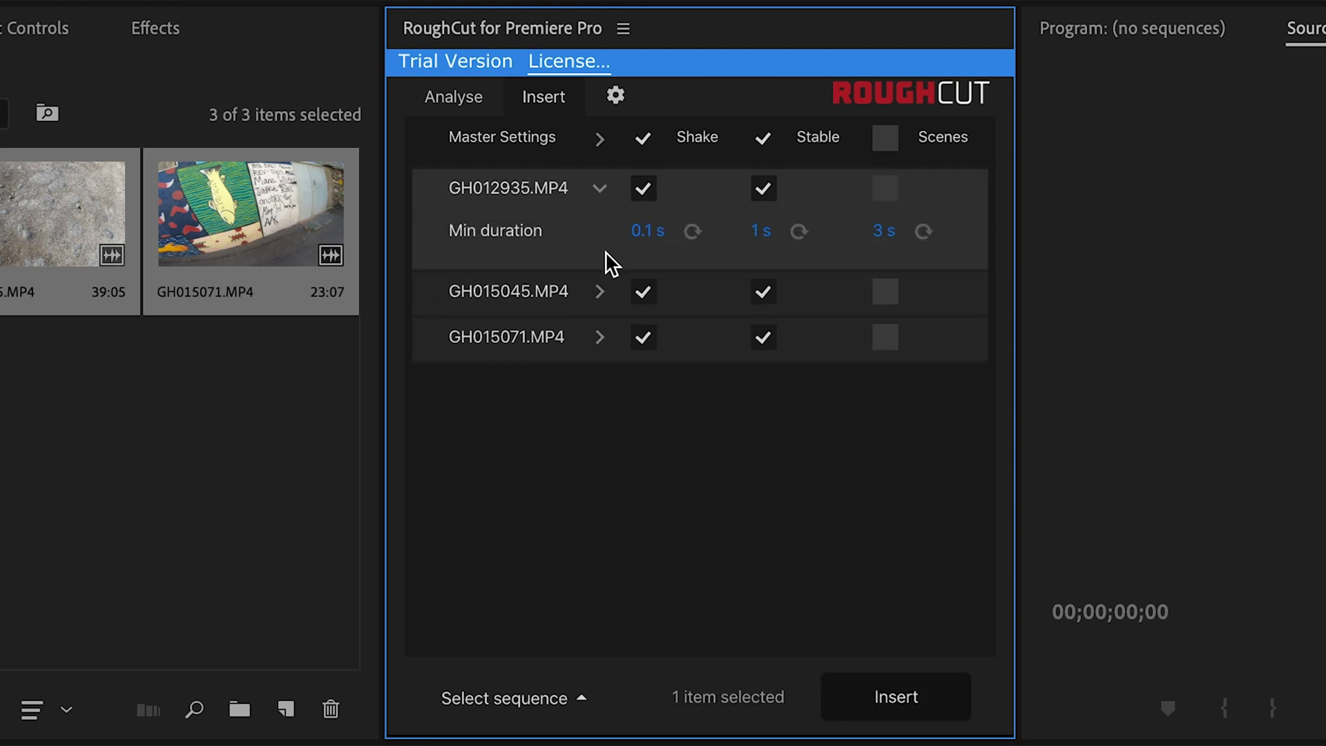
left_click(600, 292)
left_click(600, 395)
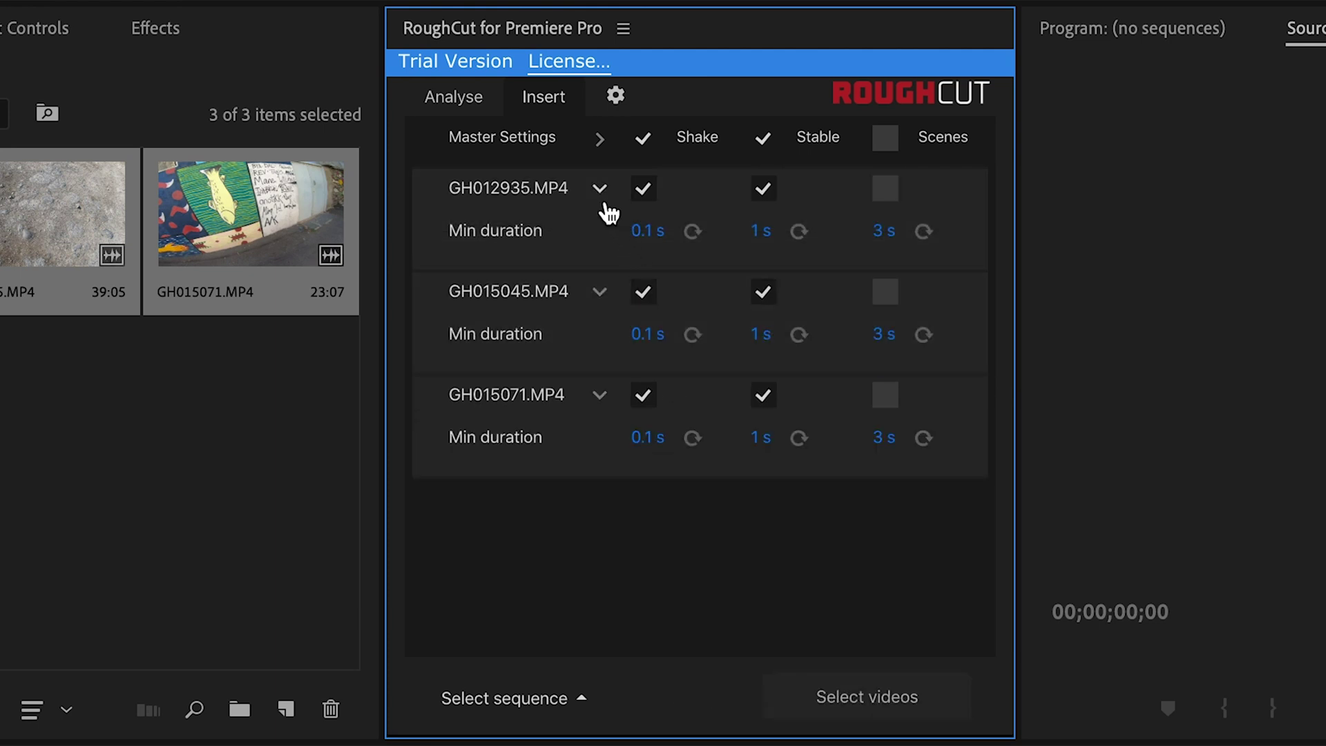
left_click(596, 138)
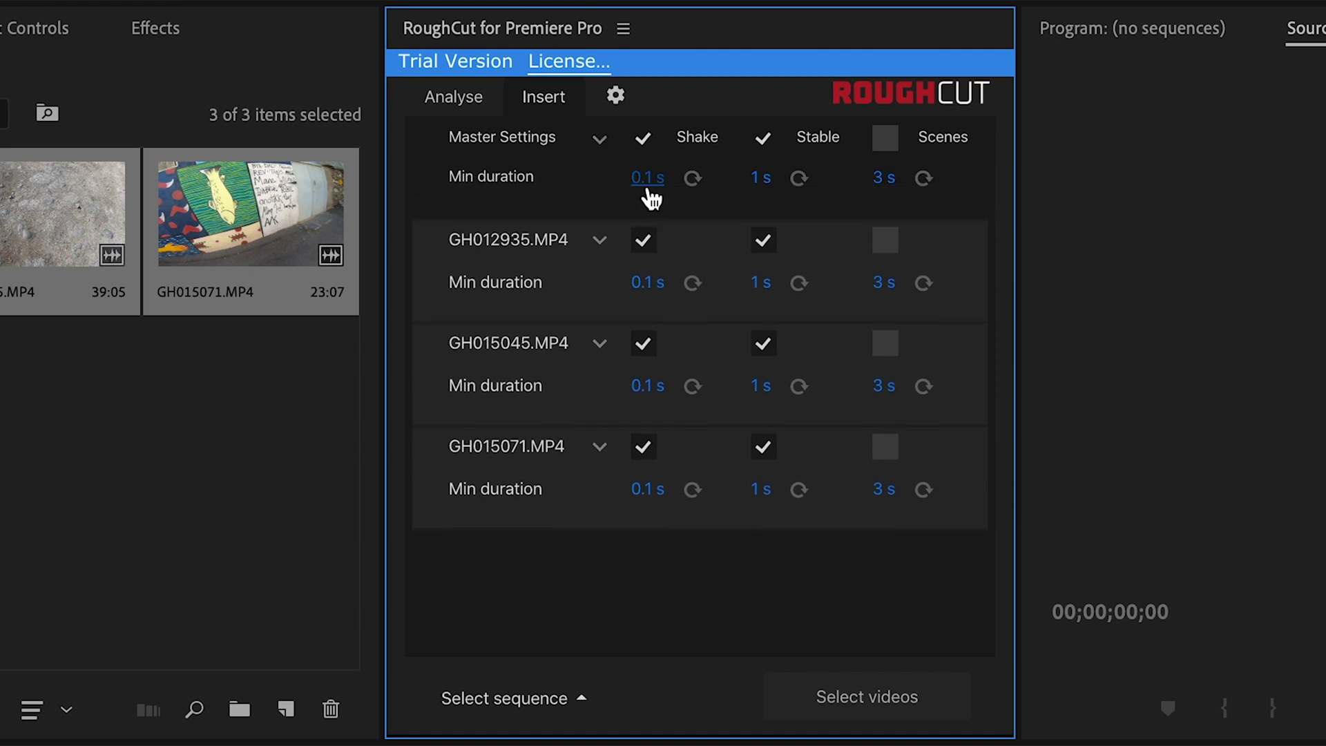
mouse_move(652, 200)
left_mouse_down()
mouse_move(662, 186)
mouse_move(763, 195)
mouse_move(647, 202)
left_mouse_up()
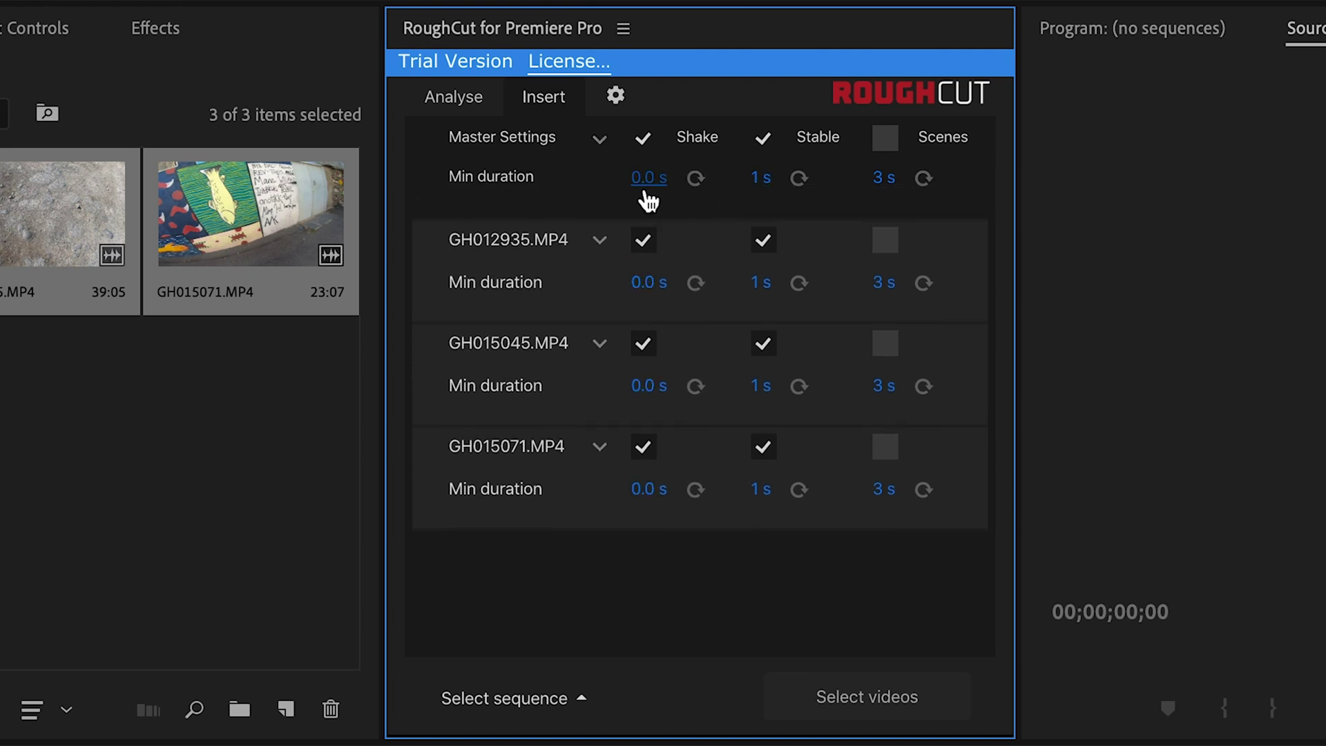
left_click(648, 202)
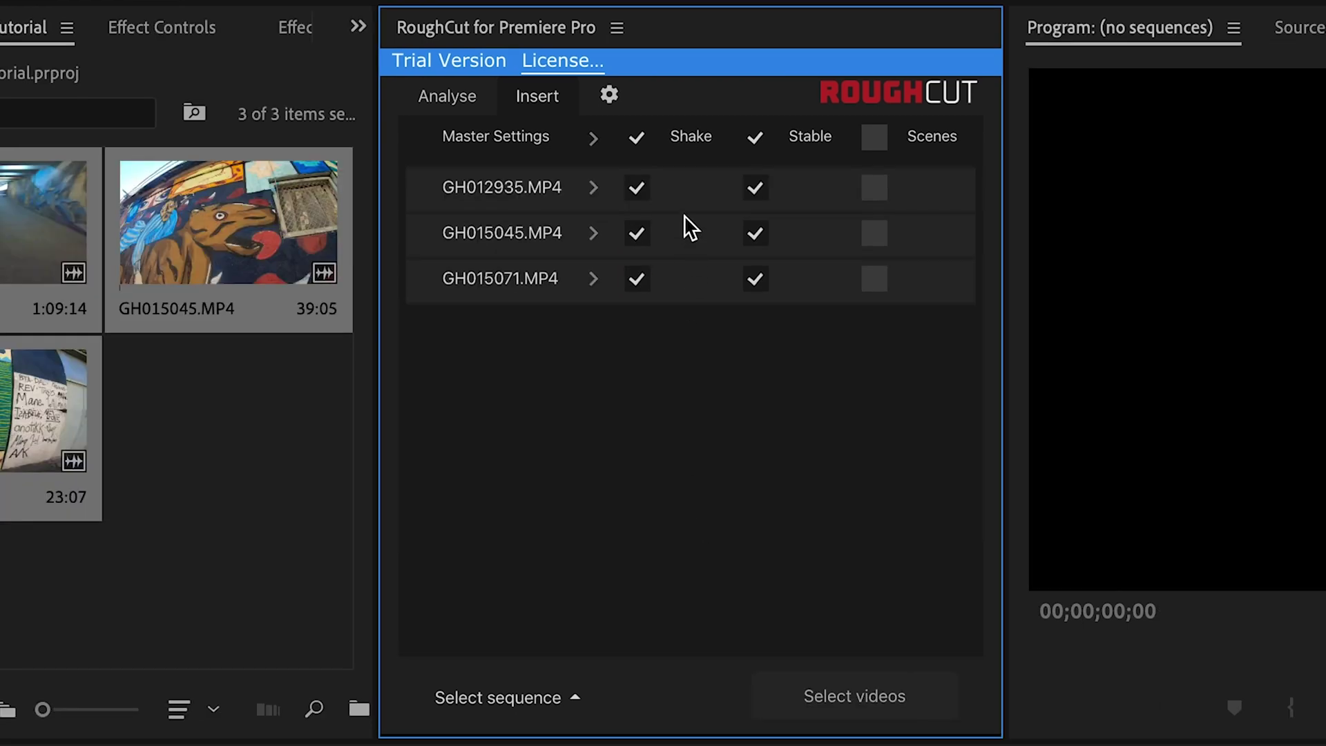
left_click(692, 186)
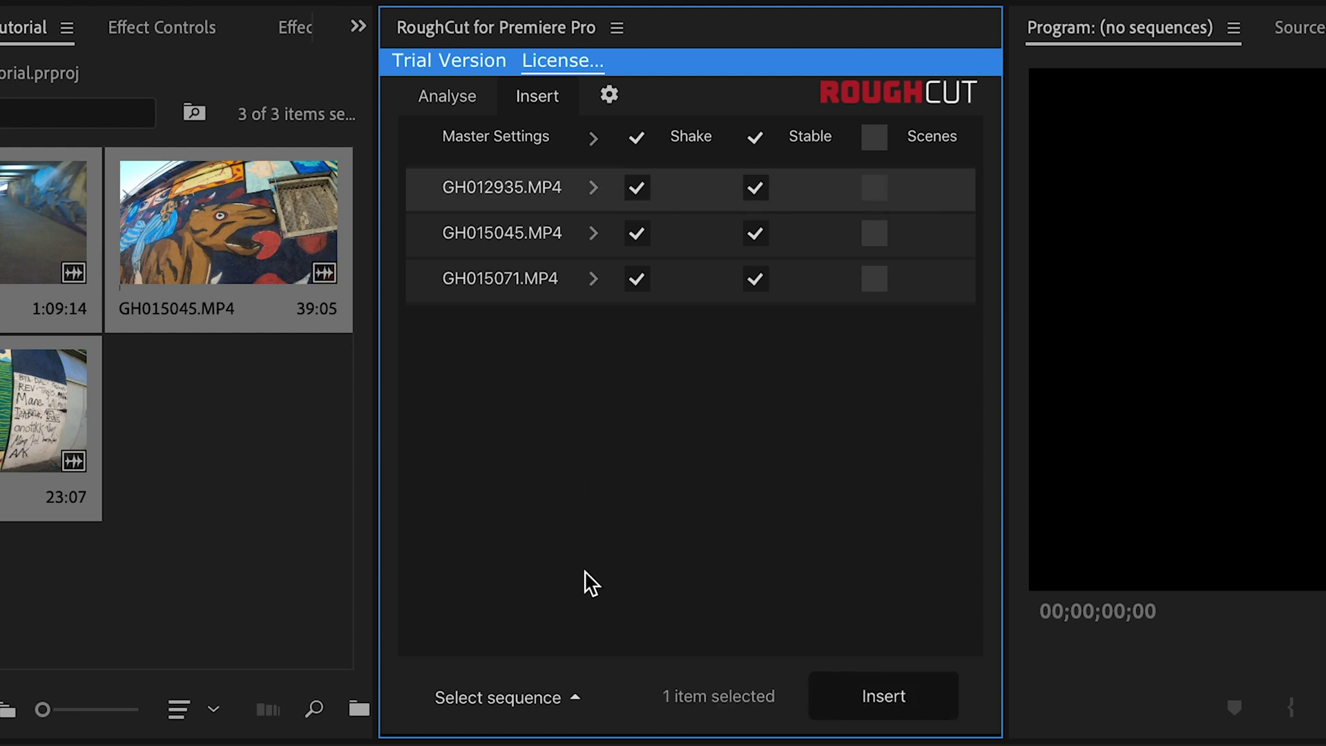
left_click(553, 711)
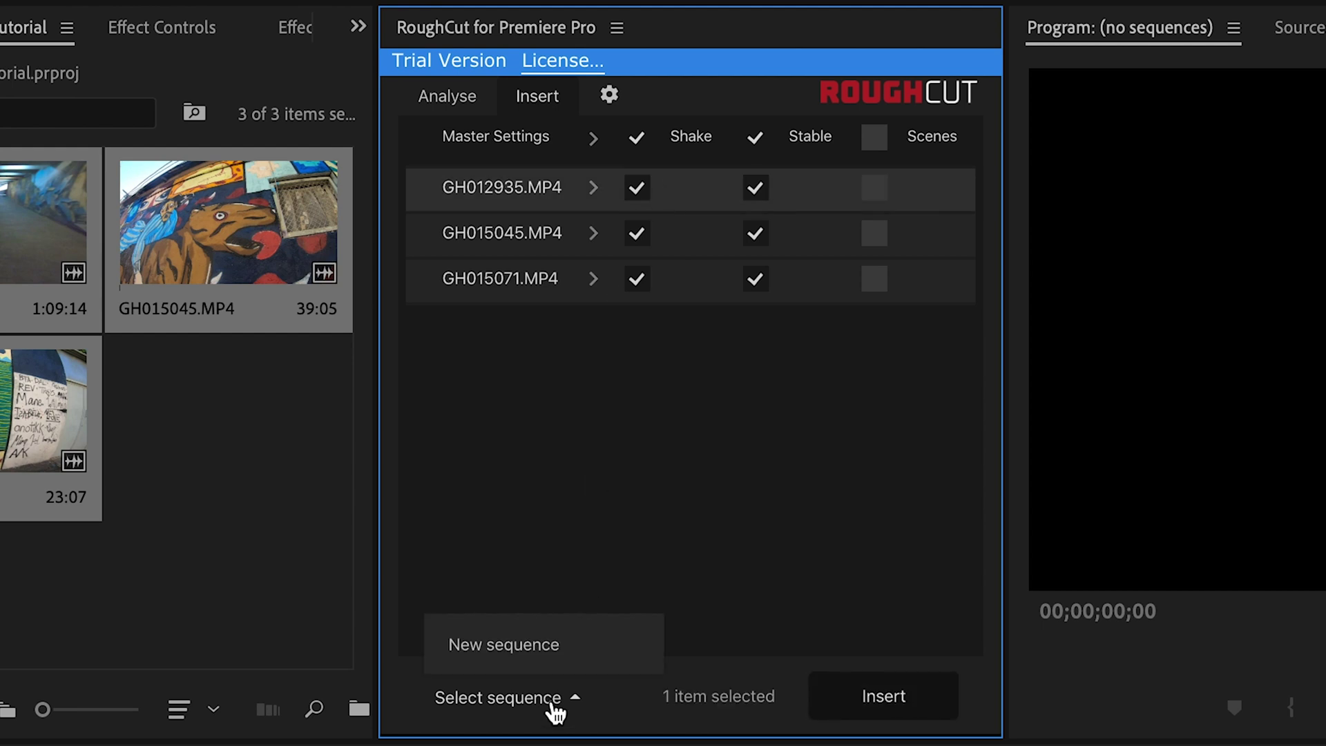
- Insert GH012935.MP4's analysed clips into a new RoughCut sequence
left_click(557, 652)
left_click(877, 701)
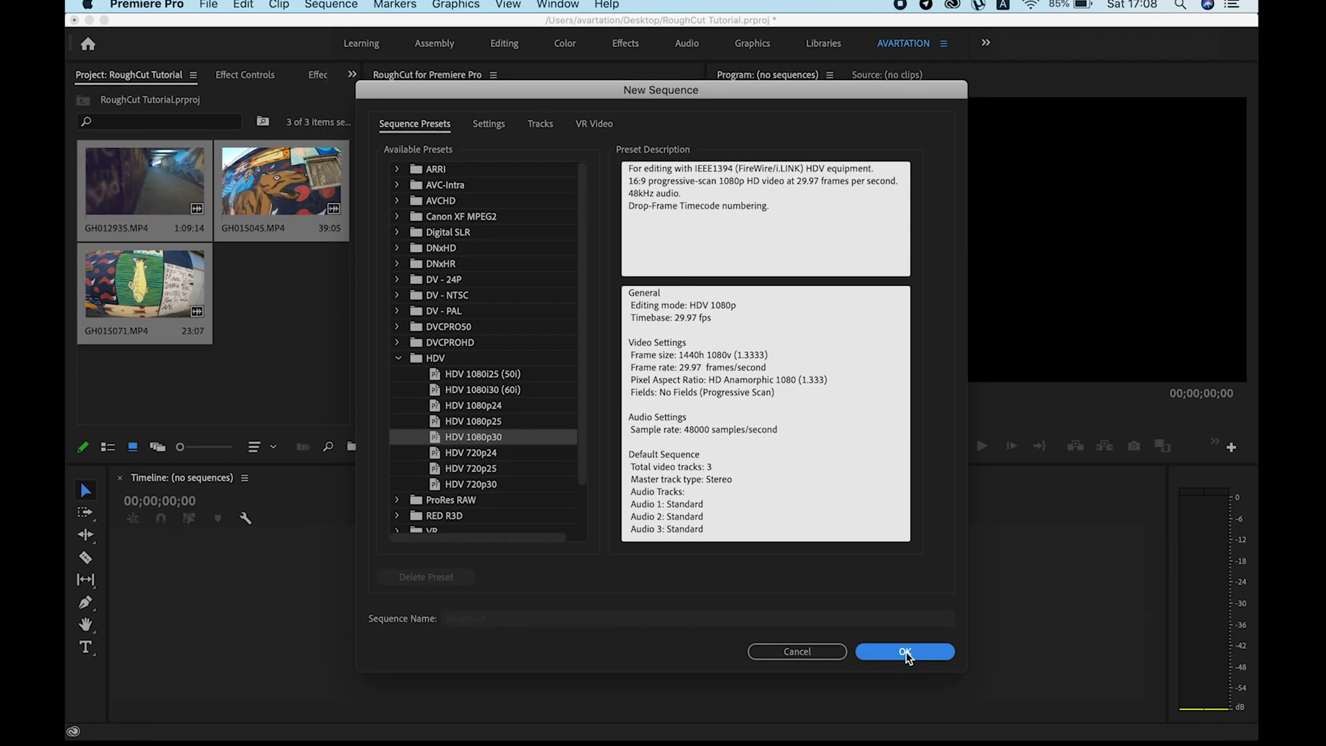
left_click(905, 651)
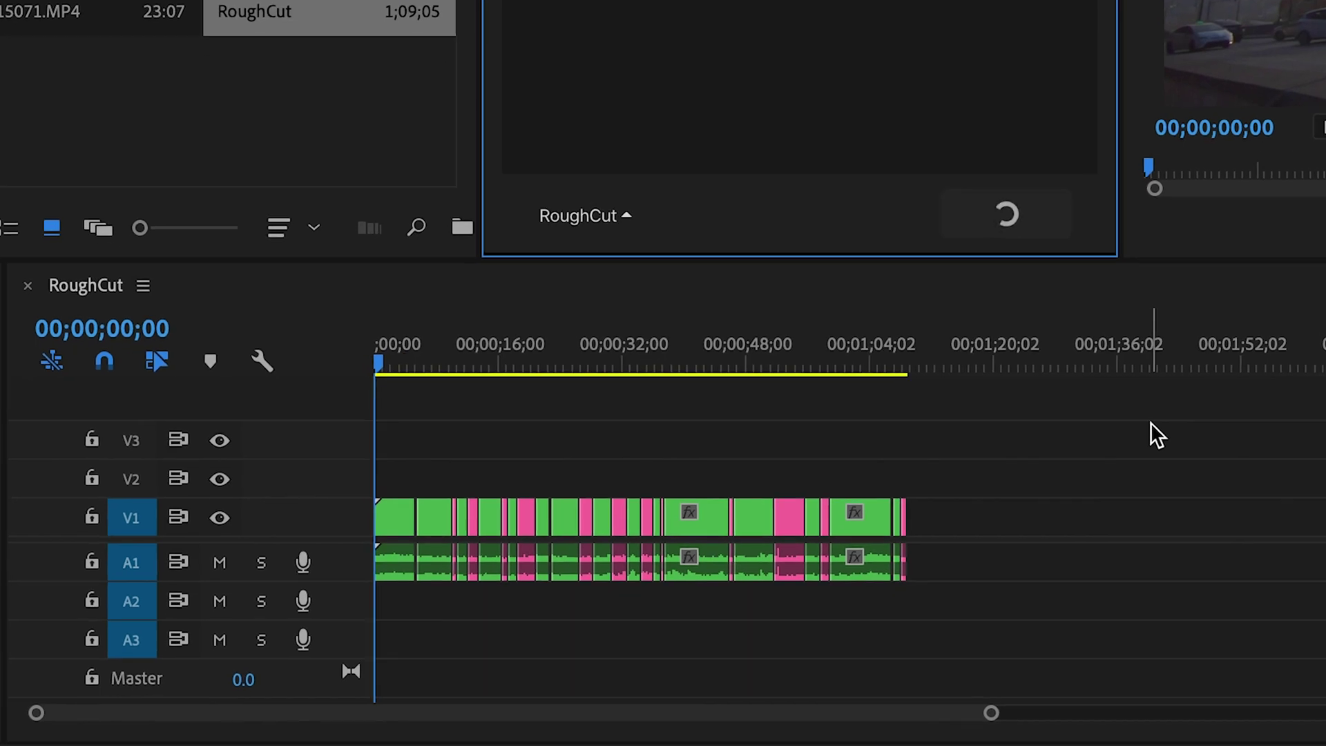
- Make the V1 and A1 tracks taller and zoom into the timeline
left_click(341, 499)
left_click_drag(341, 499, 341, 436)
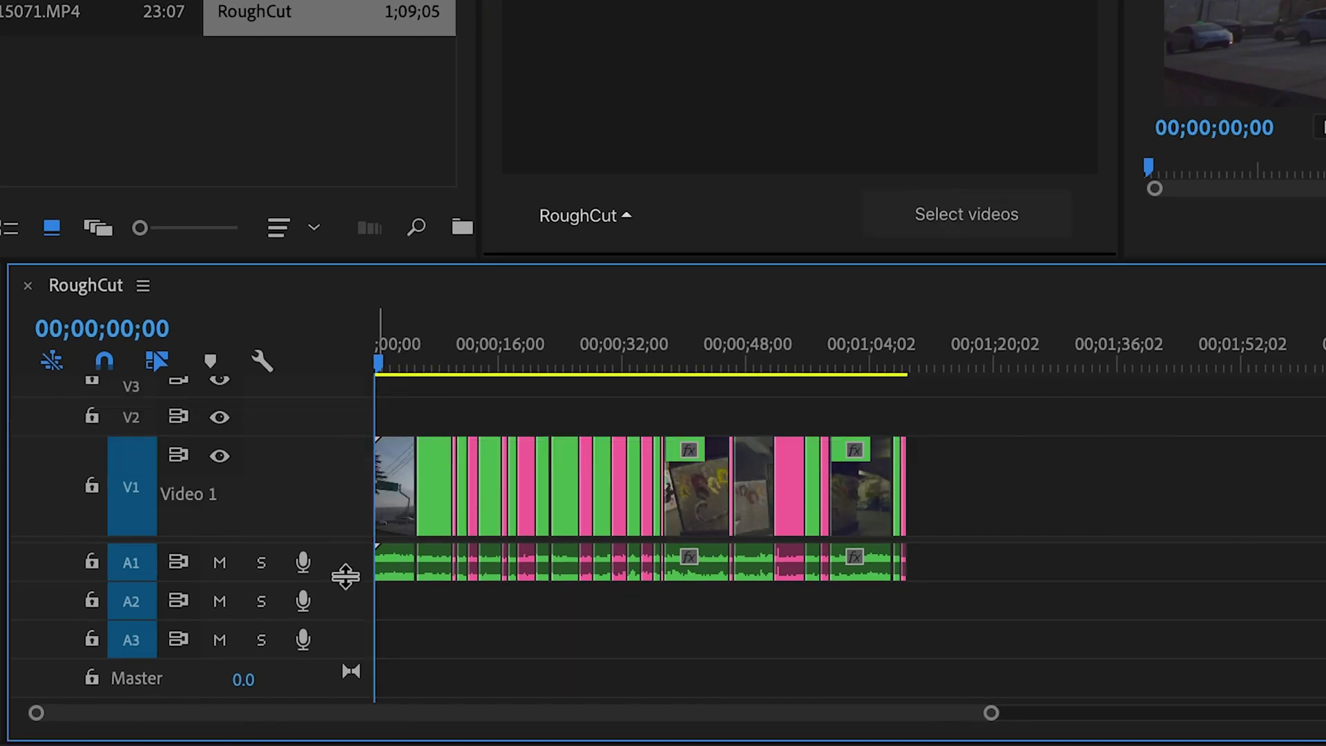
left_click_drag(346, 581, 346, 619)
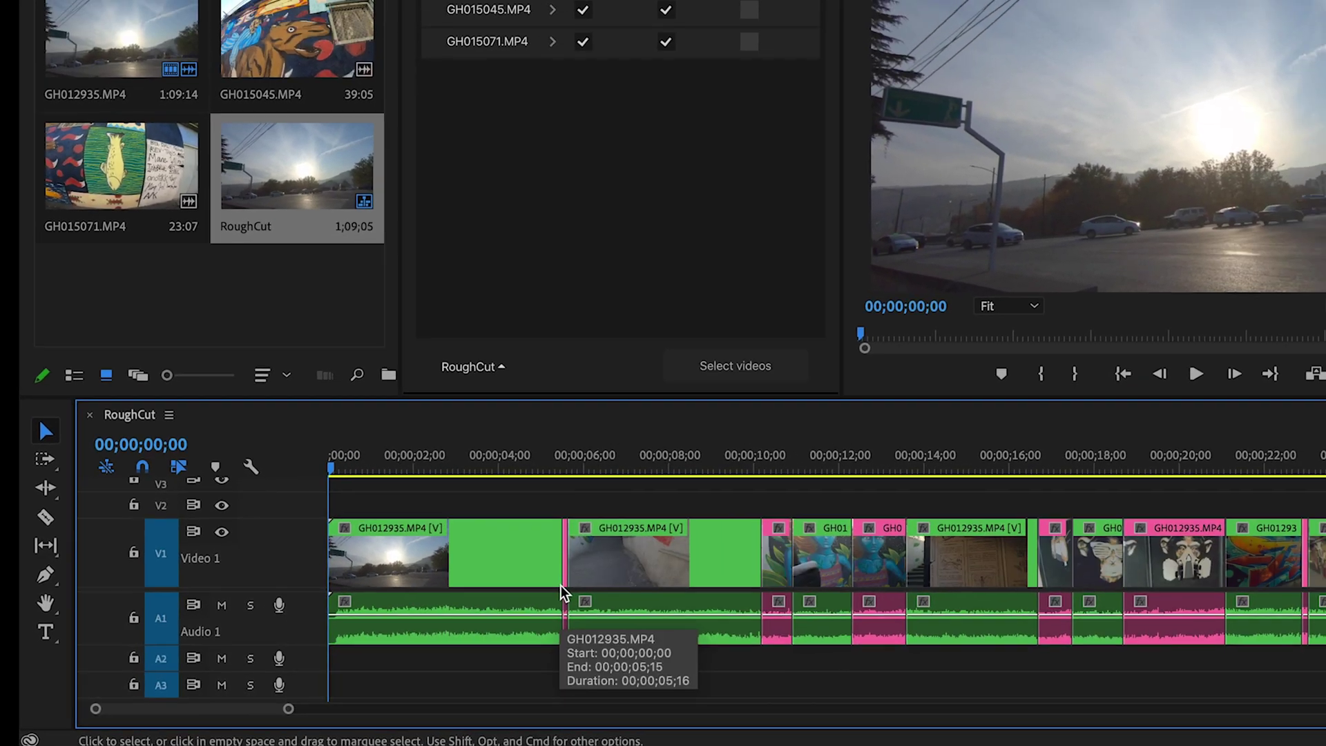
key("=")
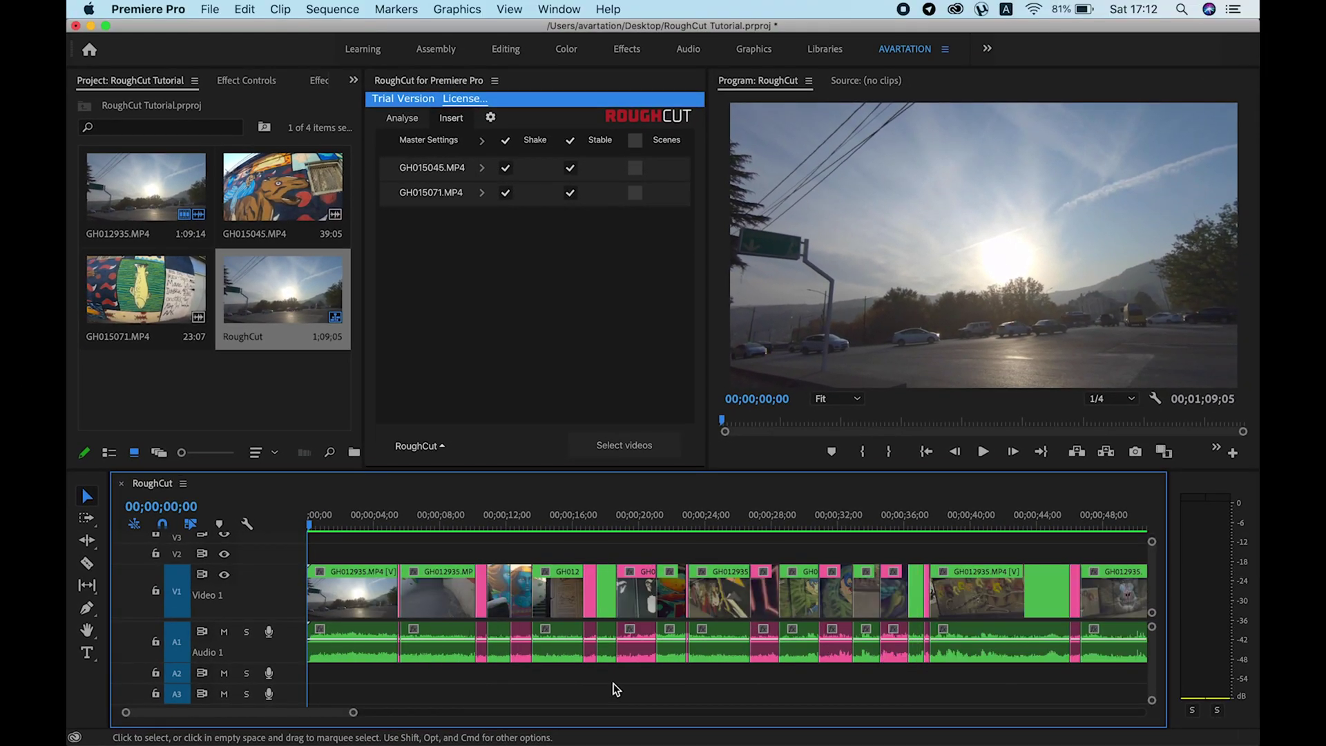
- Play the RoughCut sequence, zoomed in, to review GH012935.MP4's green stable and pink shaky clips
key("space")
key("=")
key("=")
key("=")
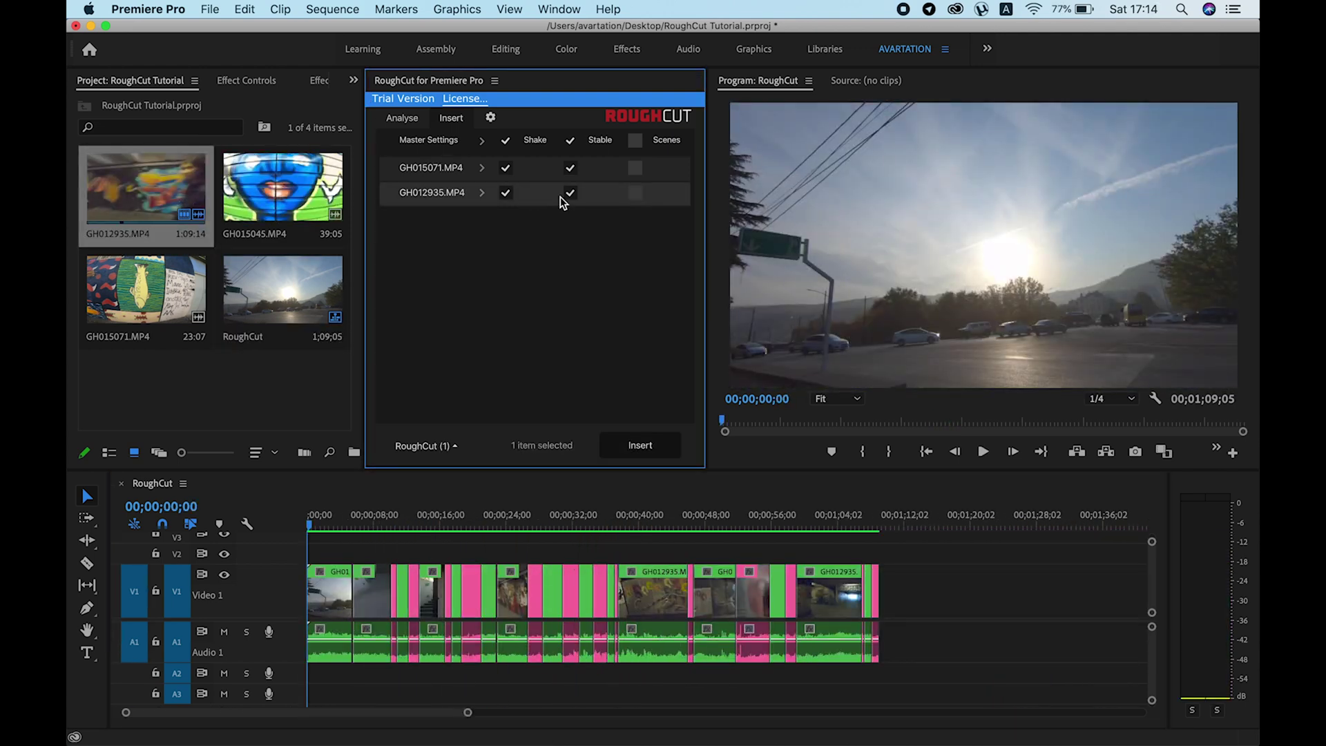
- Insert GH012935.MP4's clips into a new sequence, RoughCut (1), with the default sequence settings
left_click(560, 194)
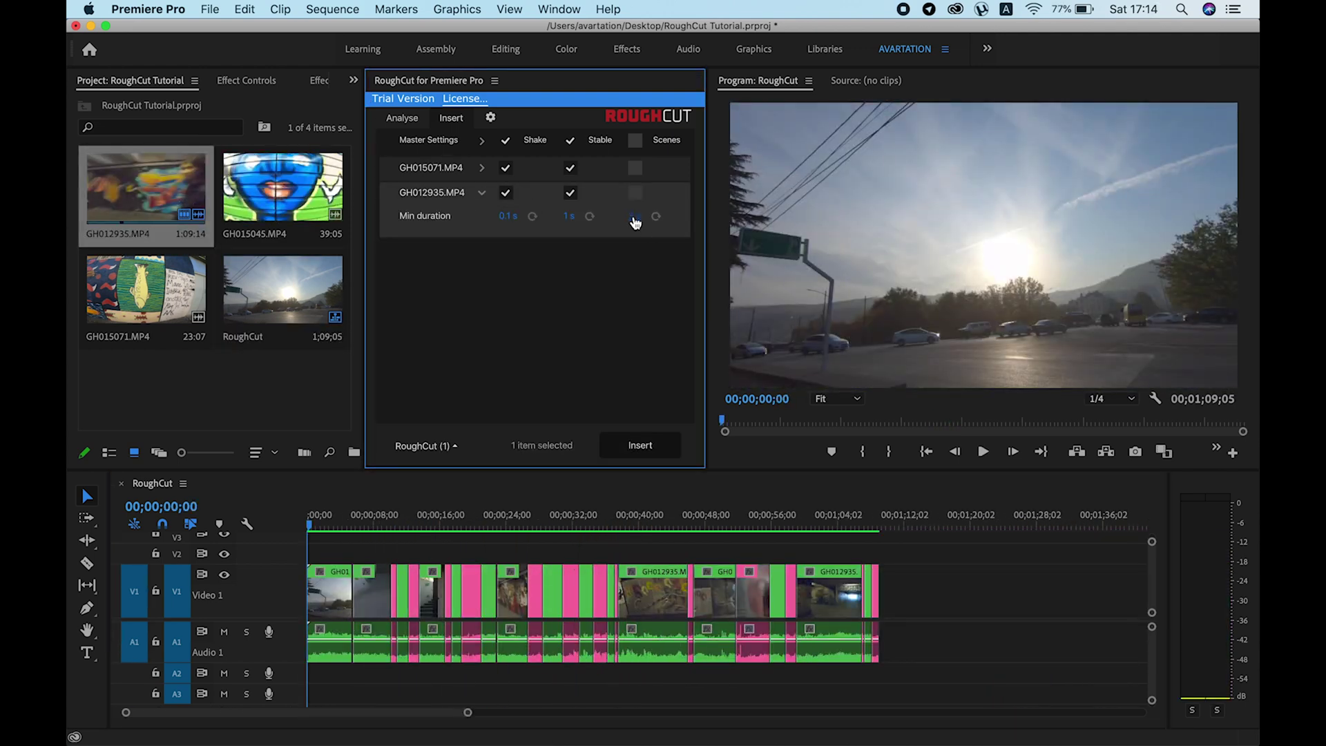
left_click(442, 446)
left_click(452, 406)
left_click(626, 447)
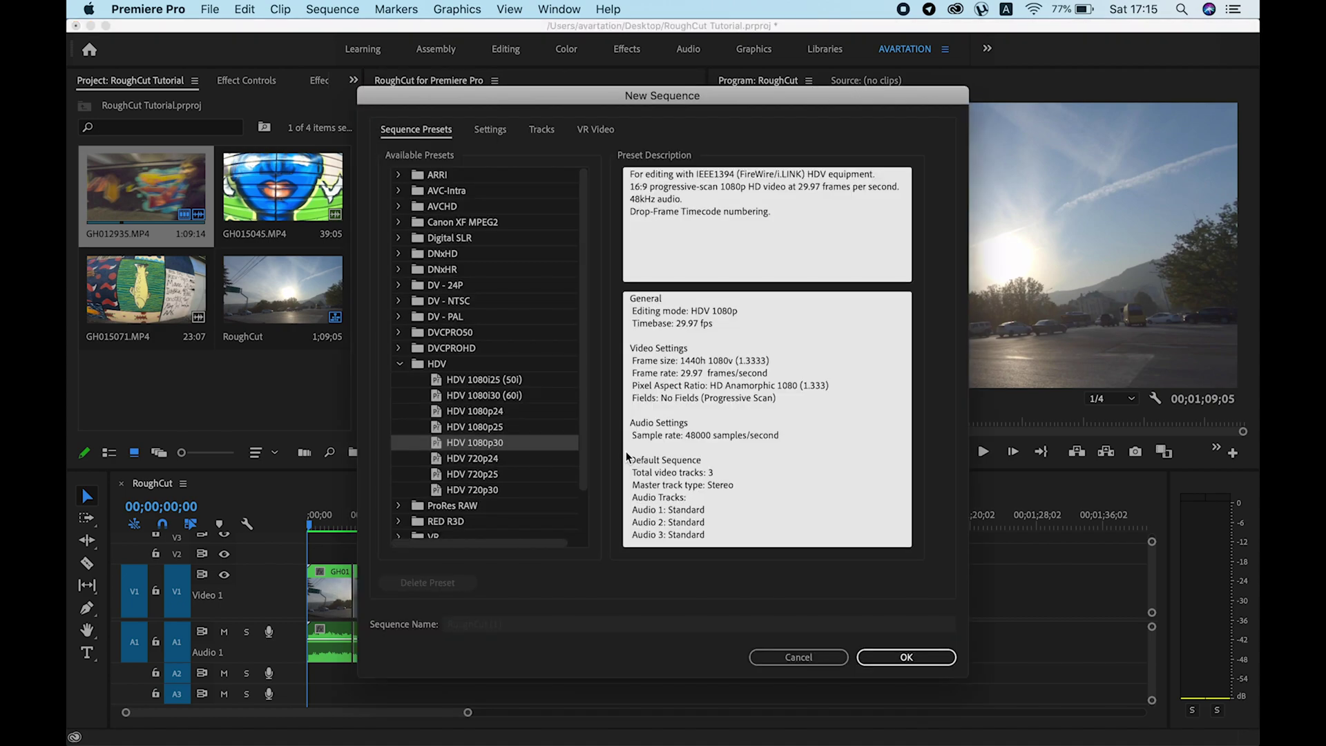
left_click(904, 652)
- Make the V1 track taller and compare the original RoughCut against RoughCut (1)
left_click_drag(287, 619, 288, 653)
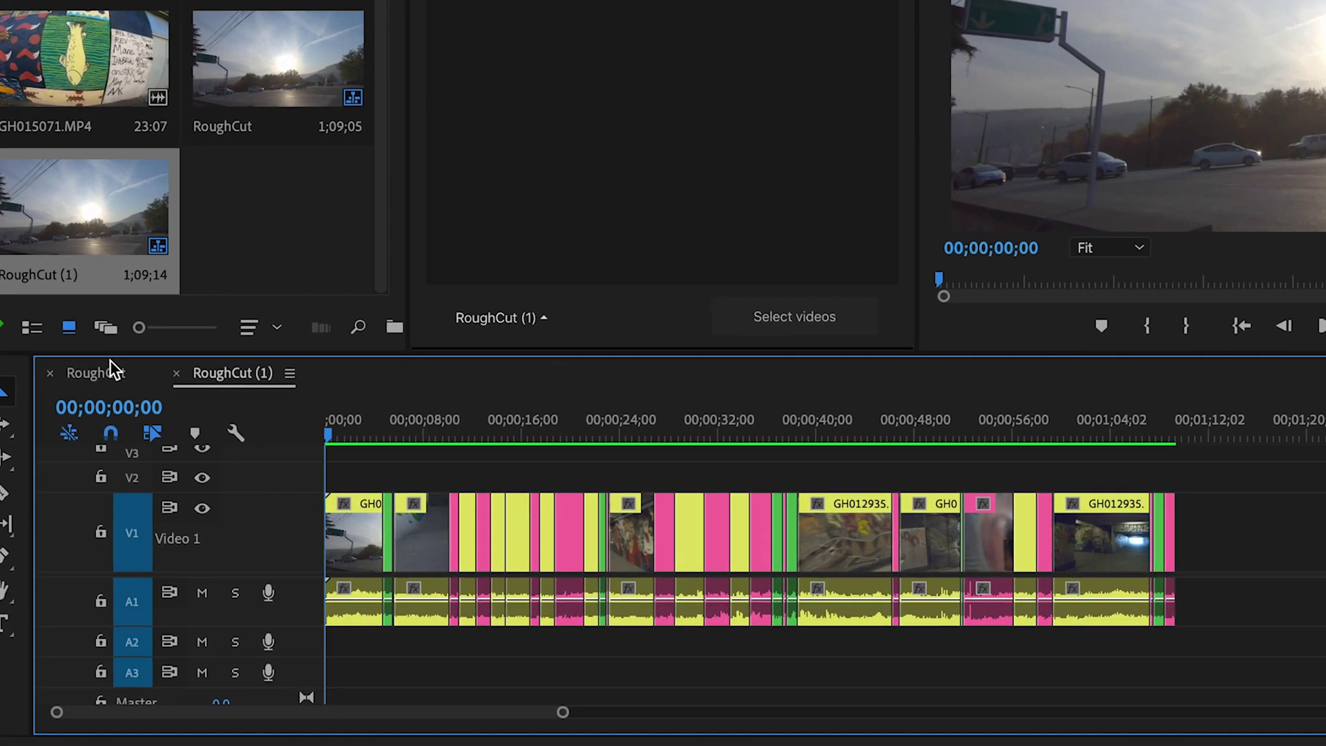
left_click(158, 482)
left_click(230, 338)
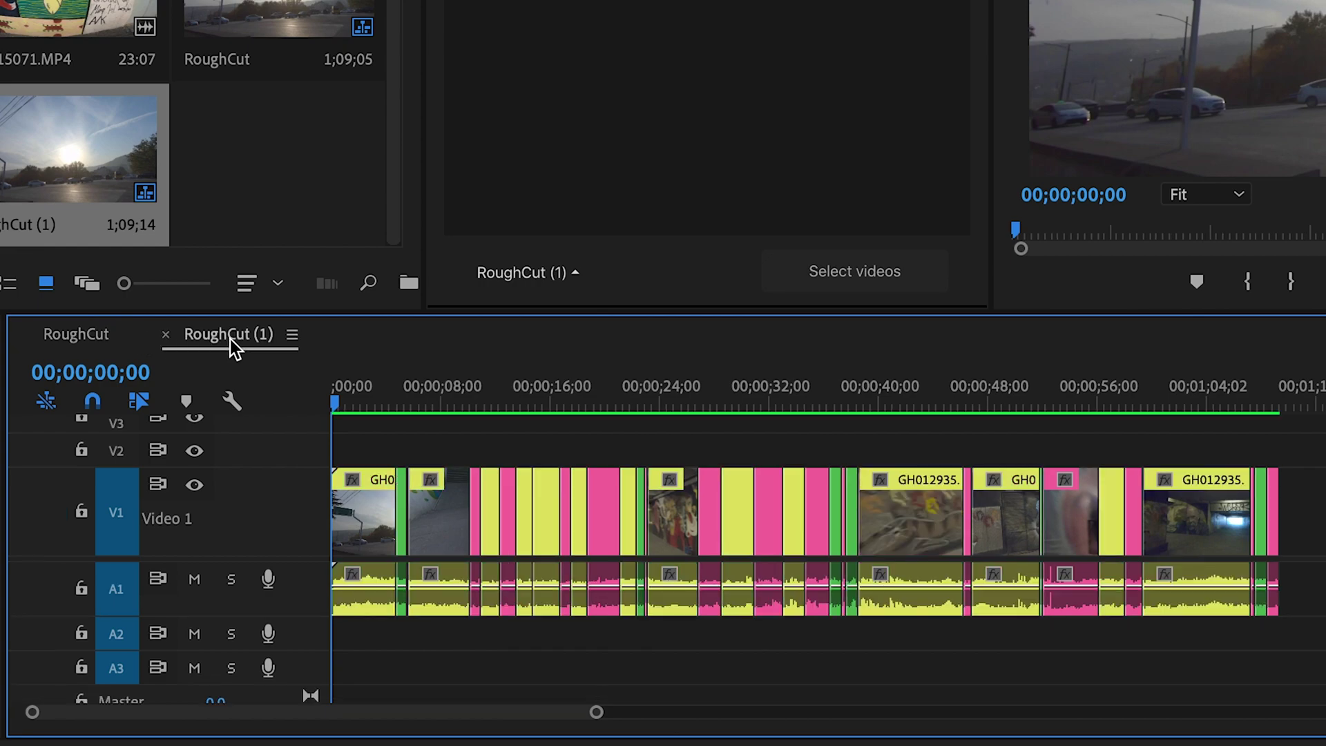